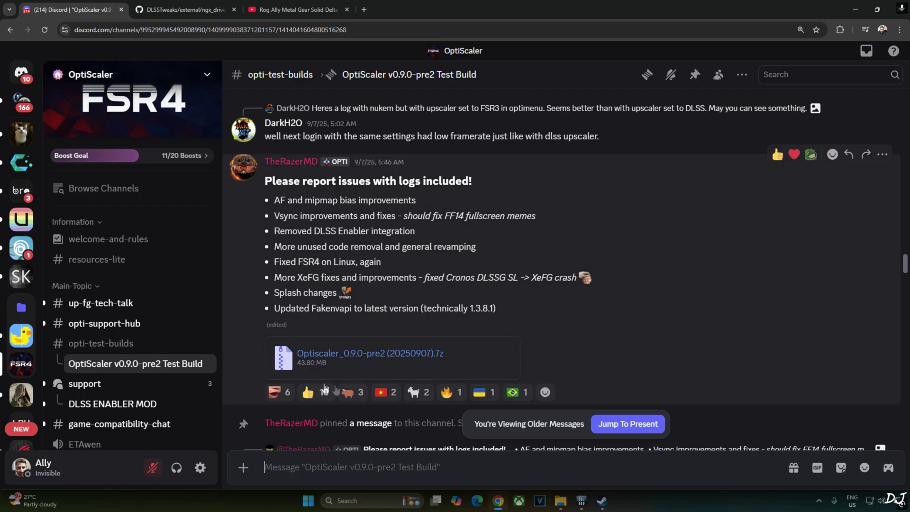
mouse_move(349, 365)
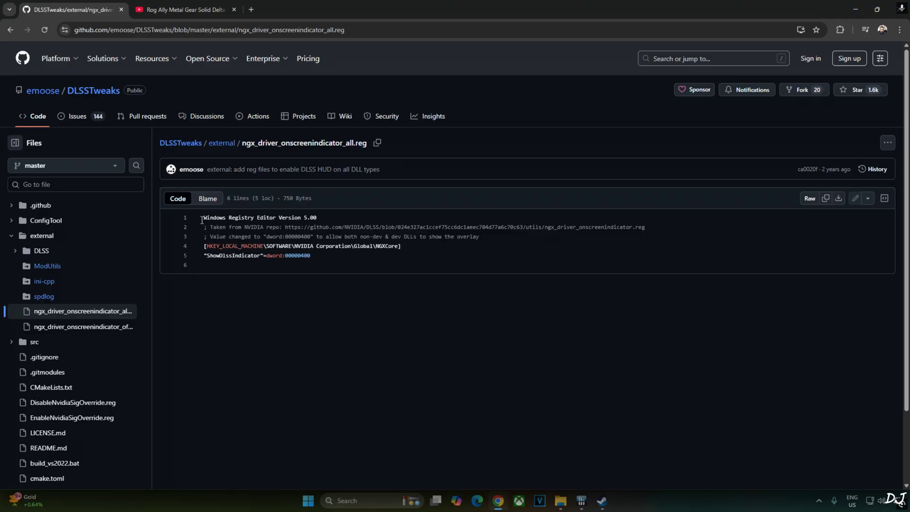
- Copy all the registry code shown in ngx_driver_onscreenindicator_all.reg on the DLSSTweaks GitHub page
drag(203, 217, 310, 257)
right_click(342, 235)
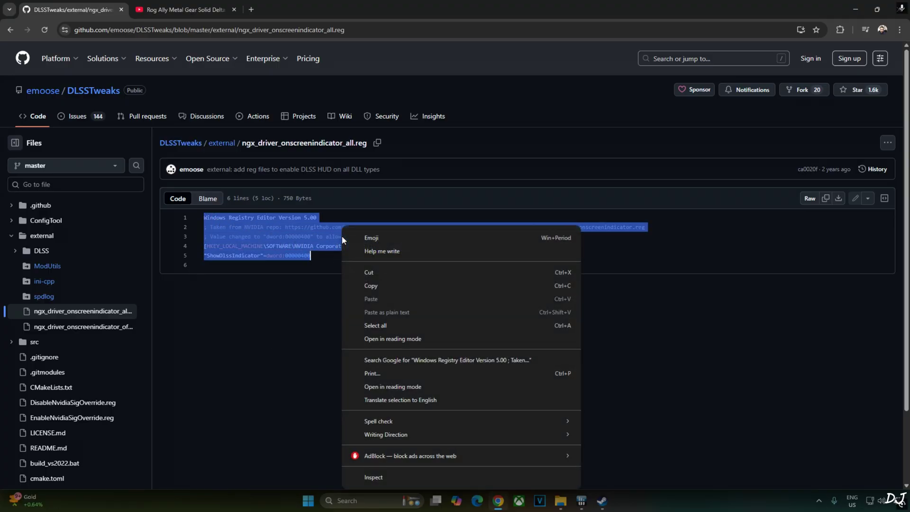
click(385, 286)
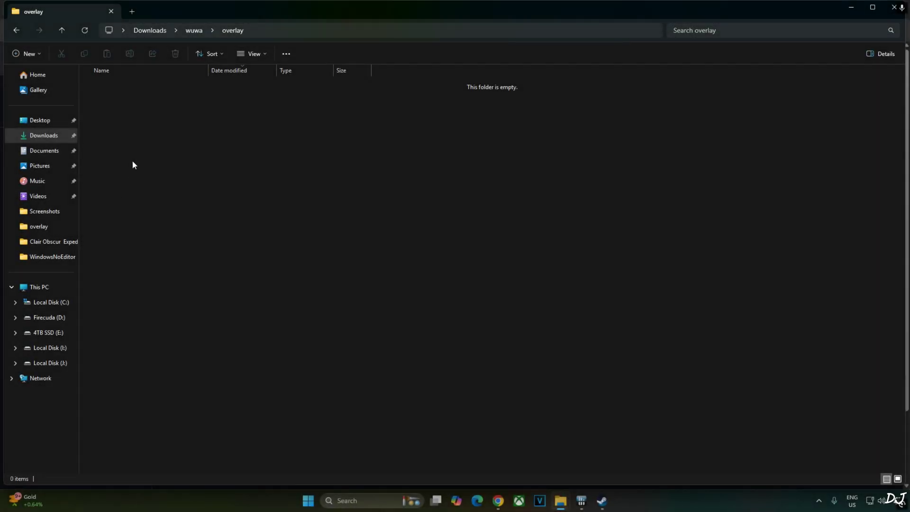
- Create a new text document in the overlay folder and name it overlay.reg, accepting the file extension change
right_click(133, 161)
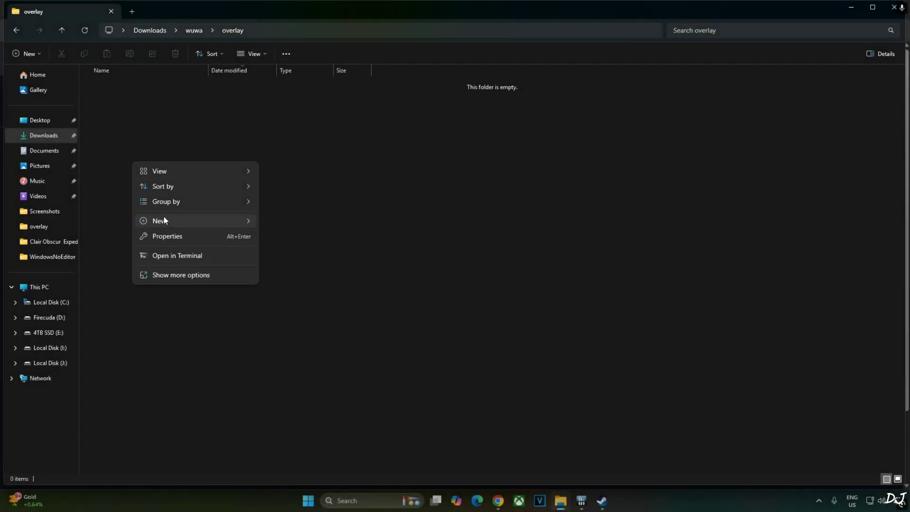
mouse_move(180, 221)
click(294, 285)
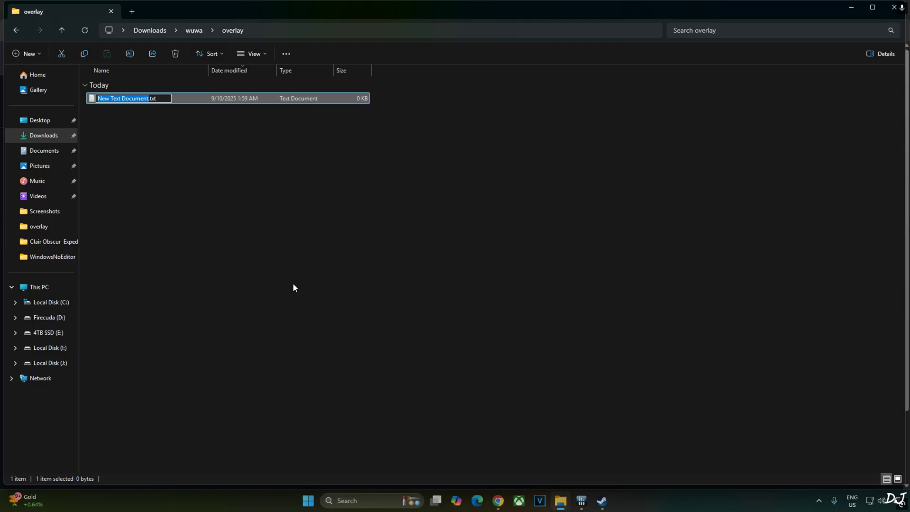
text(overlay)
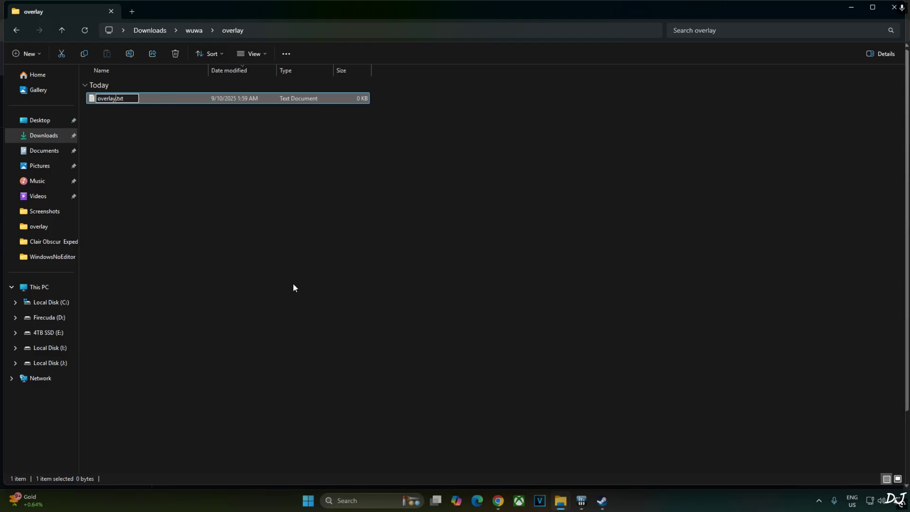
key(BackSpace)
key(BackSpace)
key(BackSpace)
text(reg)
key(Return)
click(483, 253)
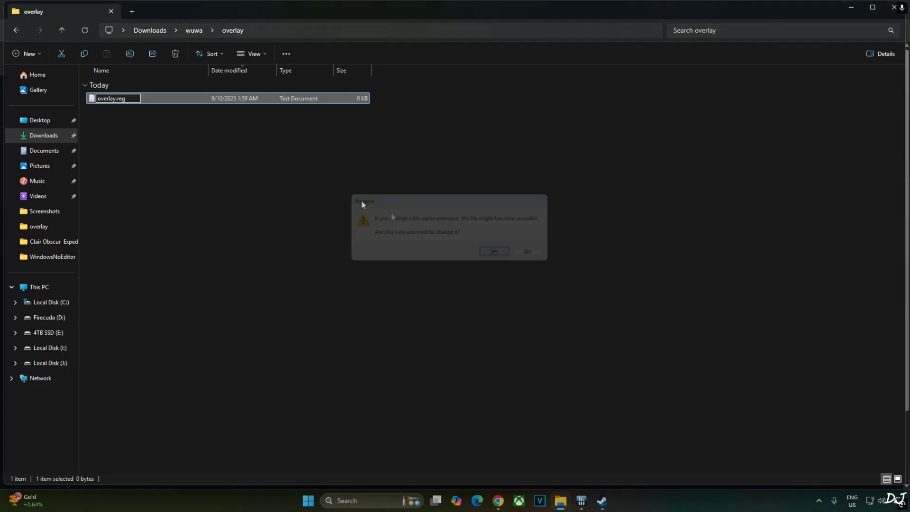
- Open overlay.reg in Notepad, paste the copied registry code and save the file
right_click(112, 102)
mouse_move(156, 154)
click(302, 169)
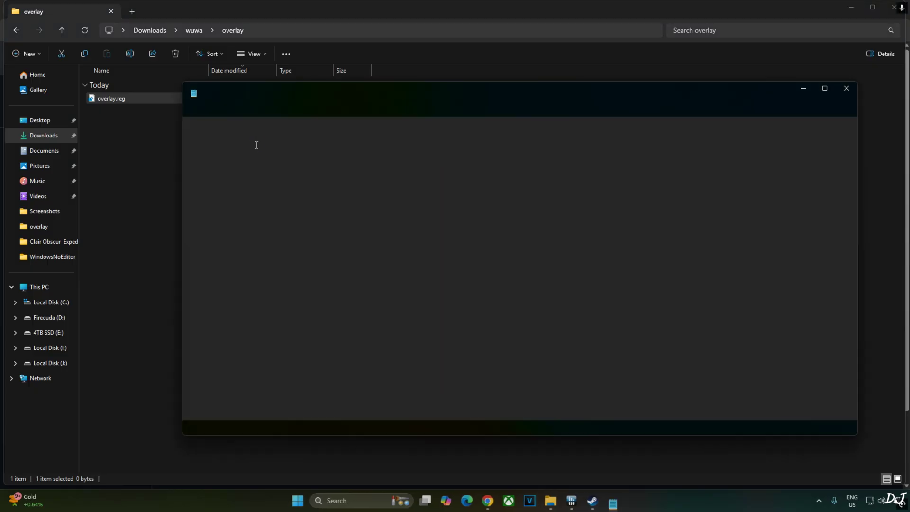
right_click(283, 174)
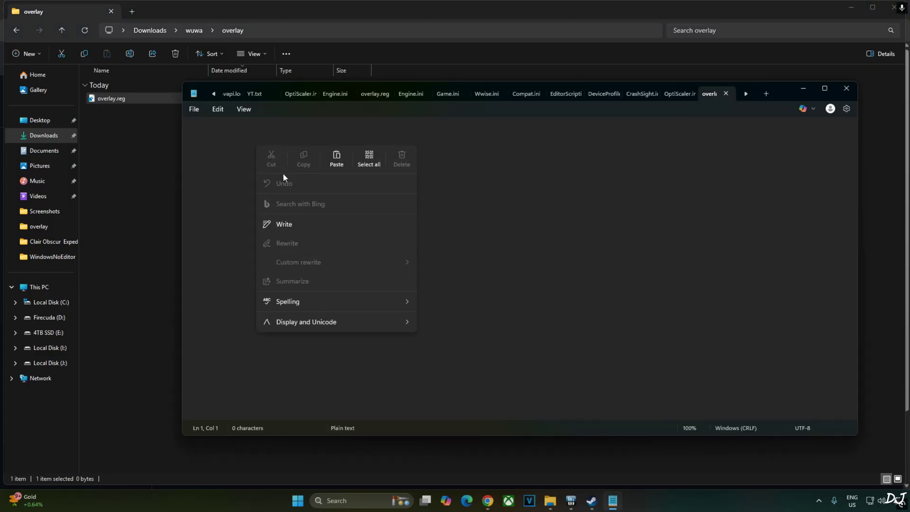
click(332, 165)
click(194, 109)
click(219, 203)
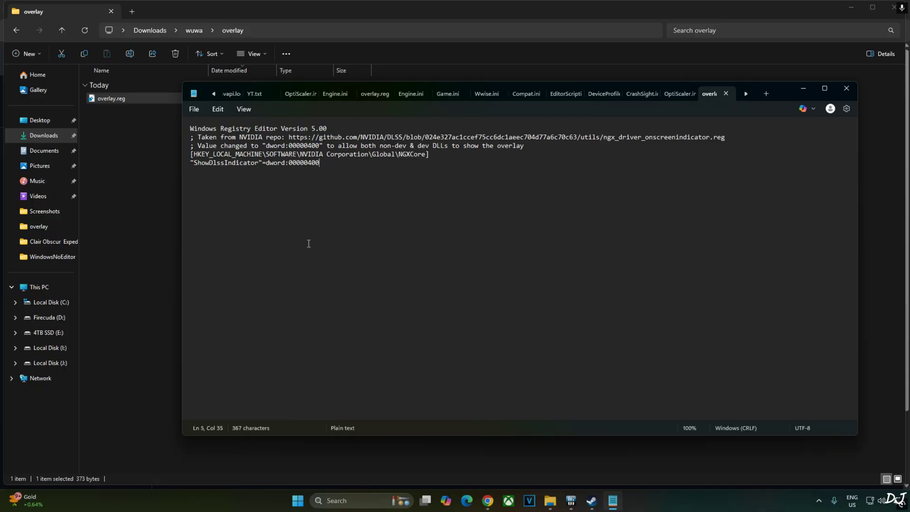
- Set ShowDlssIndicator to dword:00000000 and save, and restore it to dword:00000400 and save again
drag(307, 167, 310, 167)
text(0)
click(194, 109)
click(244, 205)
text(4)
click(194, 110)
click(244, 204)
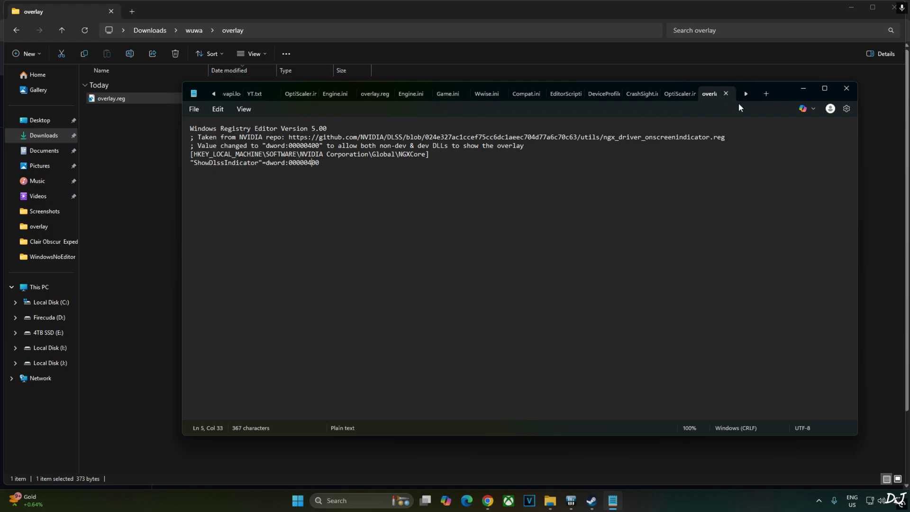
- Close Notepad and merge overlay.reg into the Windows registry, accepting the confirmation
click(843, 89)
right_click(112, 97)
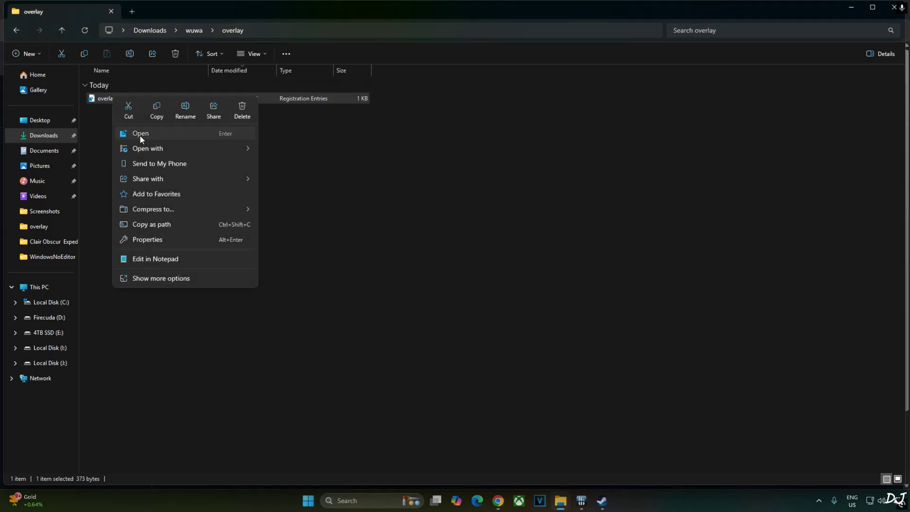
click(140, 136)
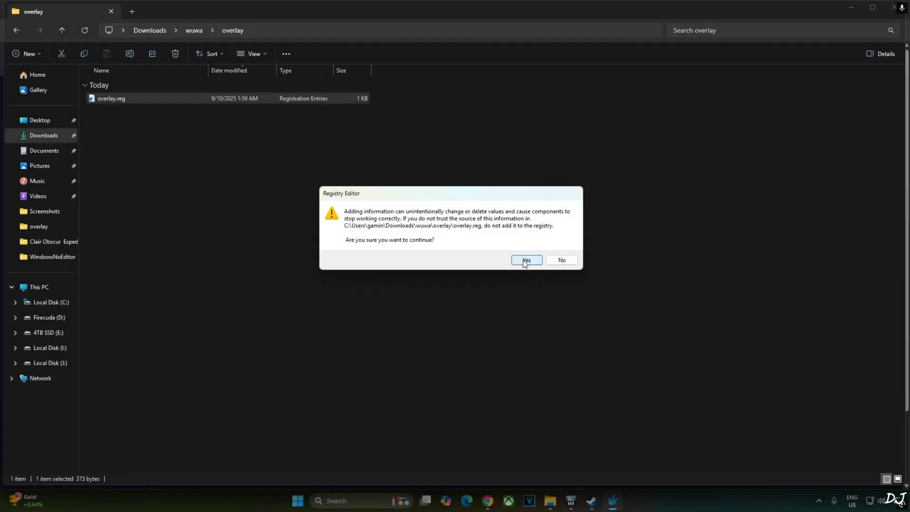
click(527, 260)
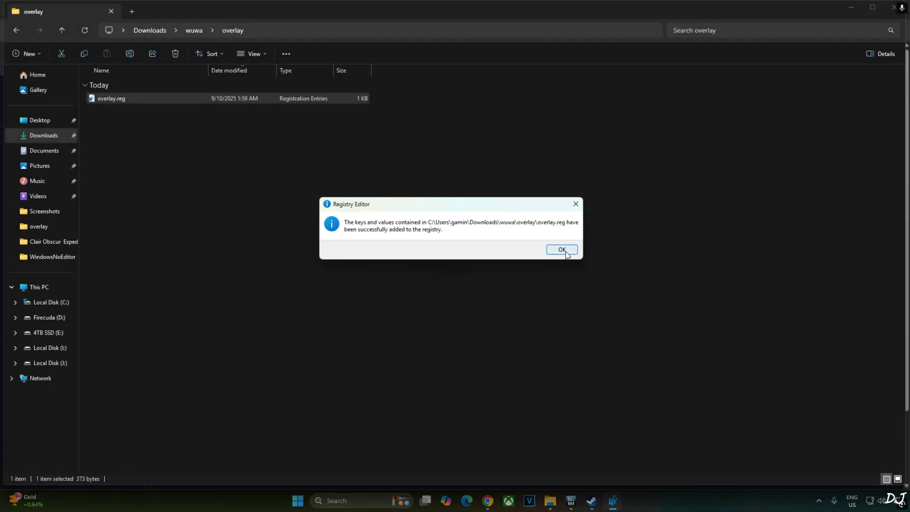
click(563, 250)
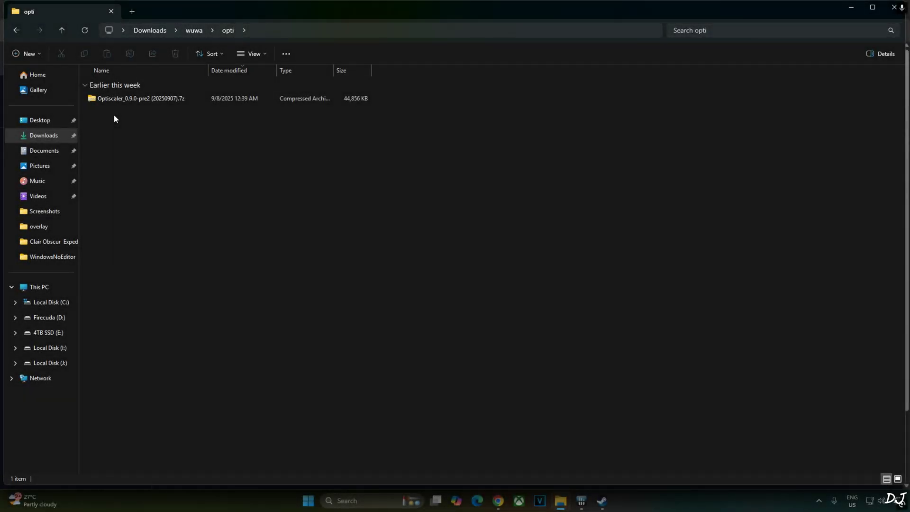
- From the Optiscaler_0.9.0-pre2 archive, copy the OptiScaler and fakenvapi DLL and INI files, libxess.dll, libxess_fg.dll, libxell.dll and the three amd_fidelityfx DX12 DLLs
double_click(134, 99)
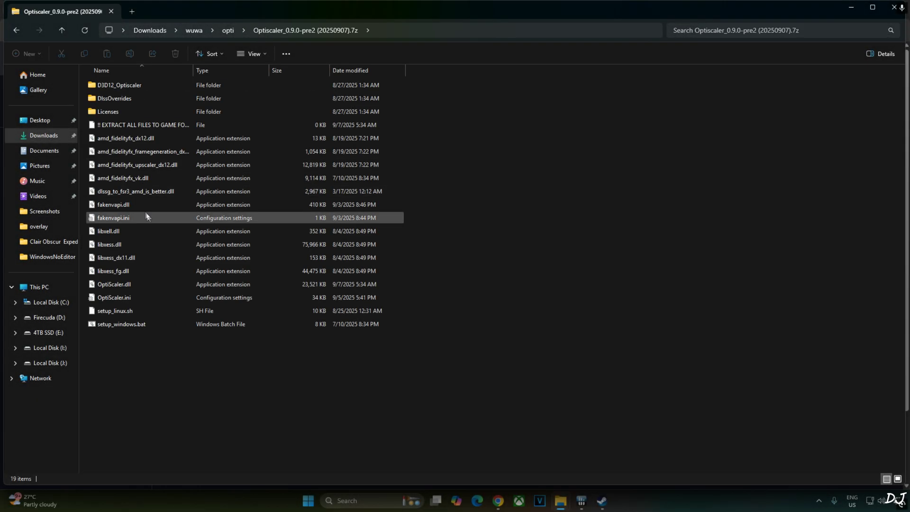
click(130, 297)
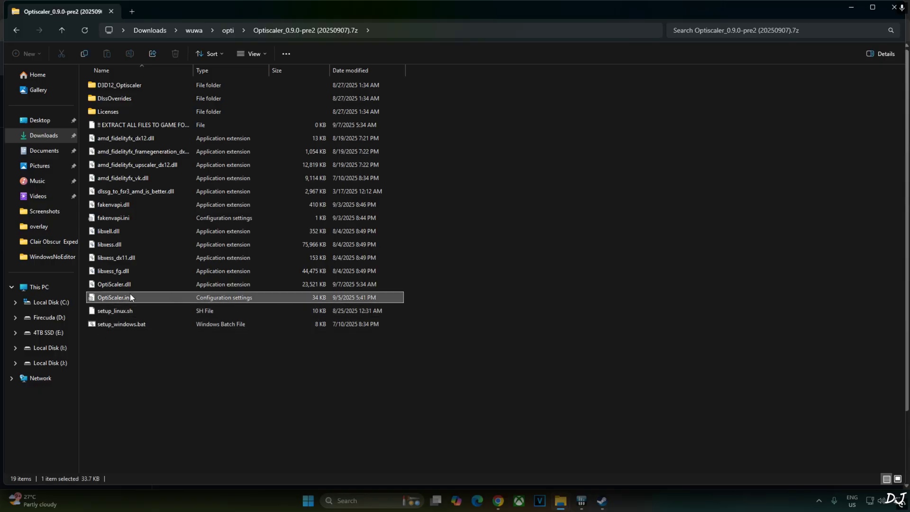
ctrl+click(105, 287)
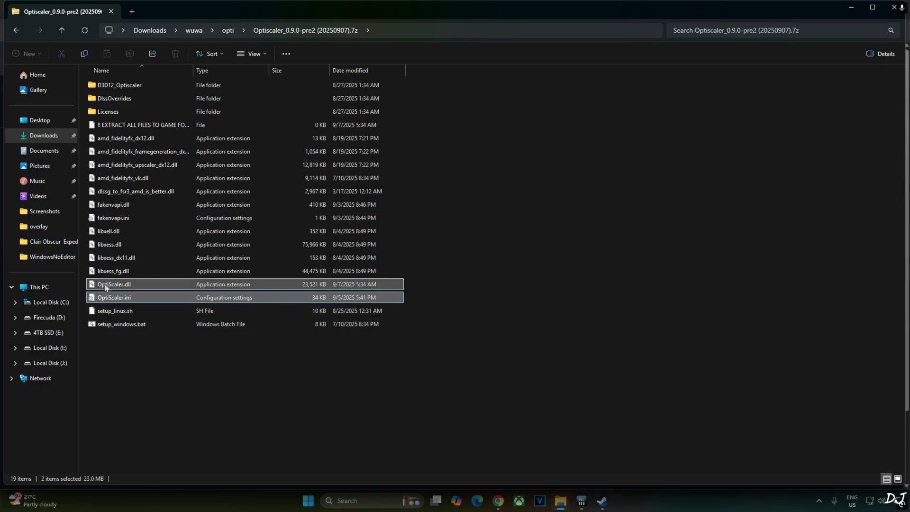
ctrl+click(141, 273)
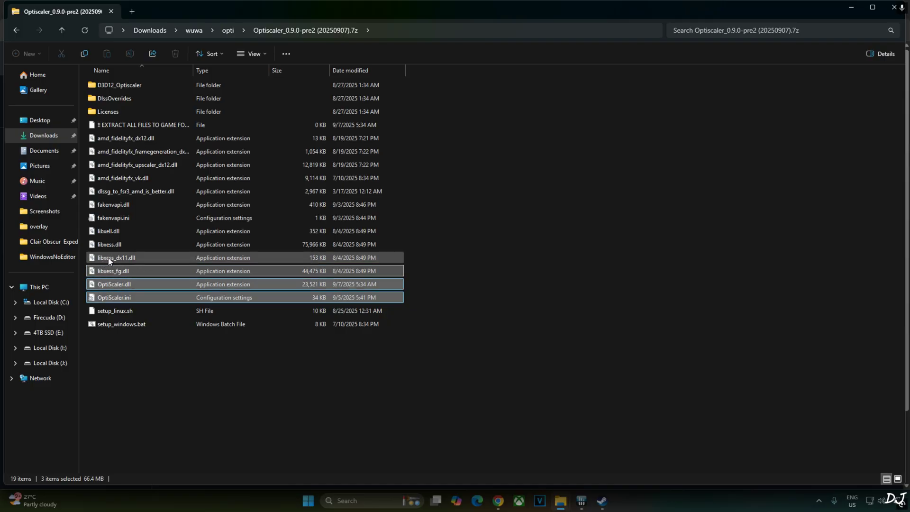
ctrl+click(132, 247)
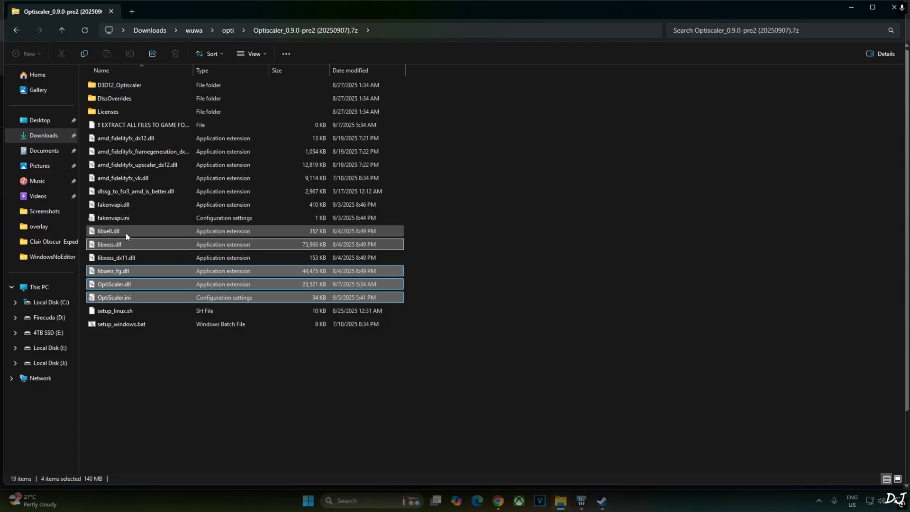
ctrl+click(126, 233)
ctrl+click(140, 217)
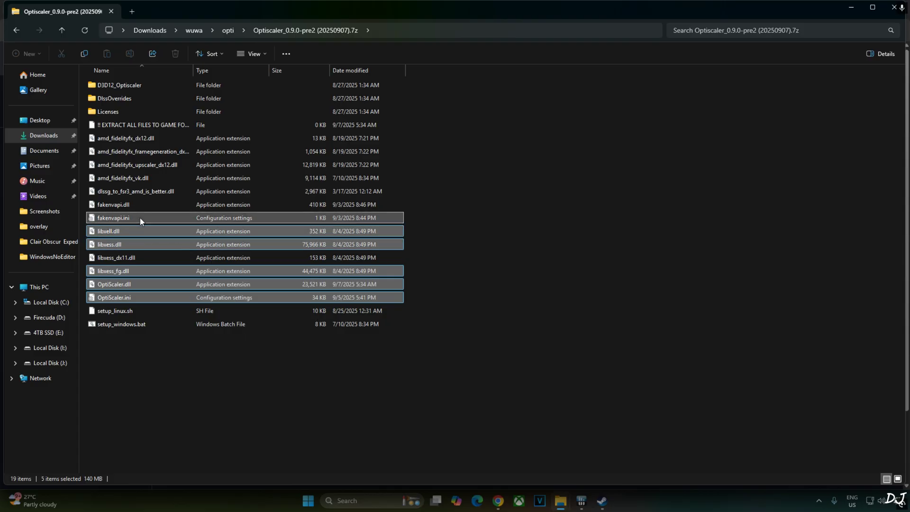
ctrl+click(137, 207)
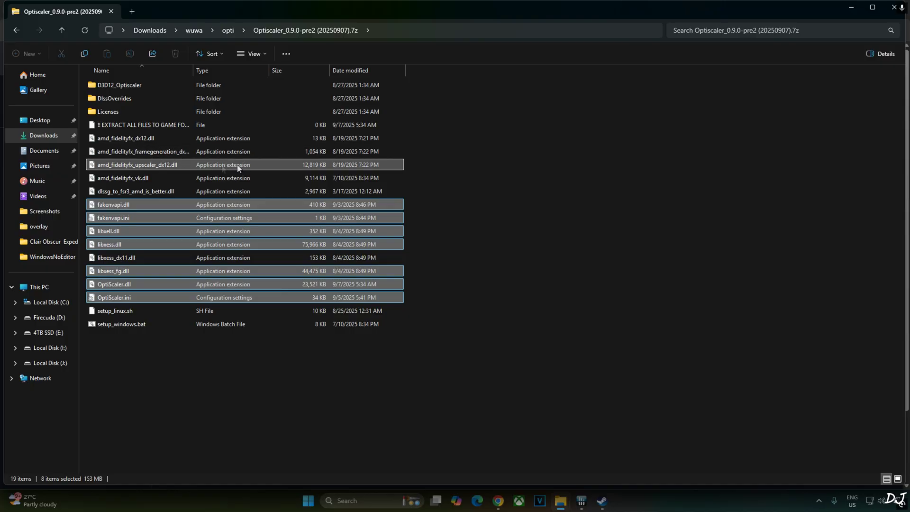
ctrl+click(134, 152)
double_click(193, 70)
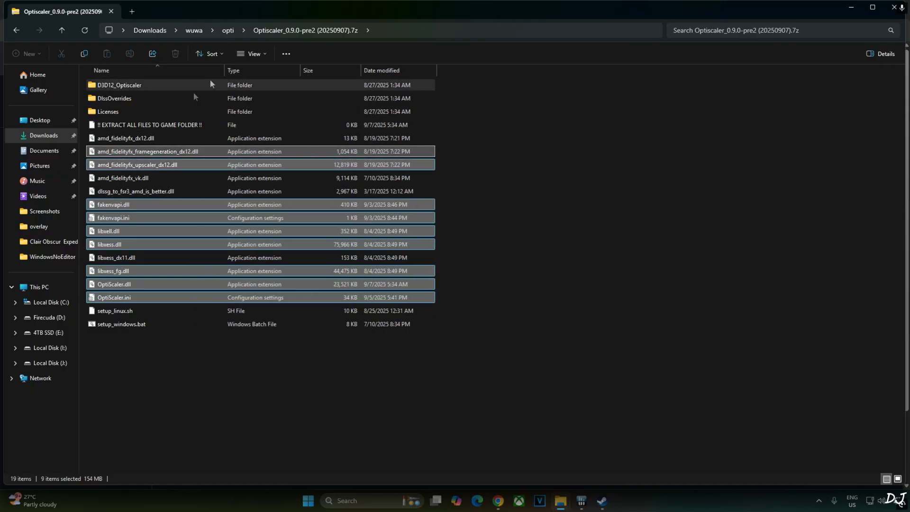
ctrl+click(129, 137)
right_click(114, 297)
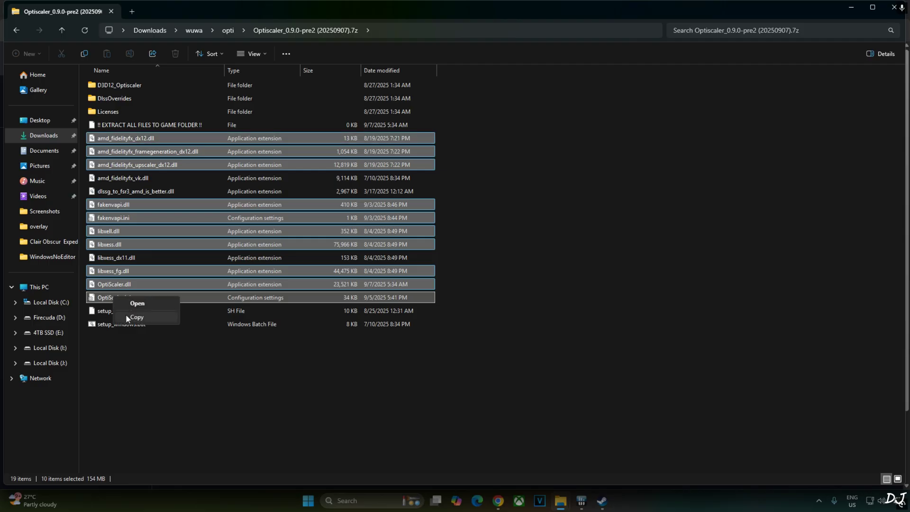
click(136, 317)
- Switch to Steam, browse the local files of Wuthering Waves and open its Client\Binaries\Win64 folder
click(602, 501)
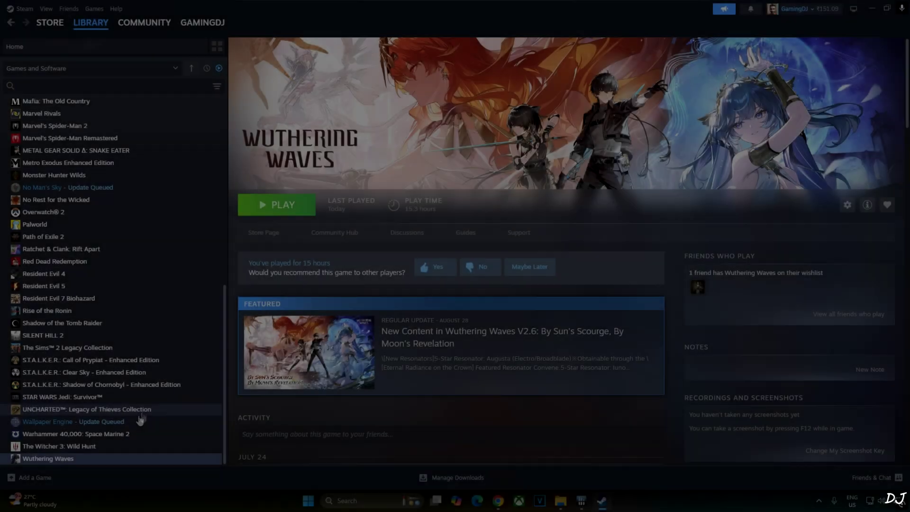
right_click(45, 462)
mouse_move(71, 431)
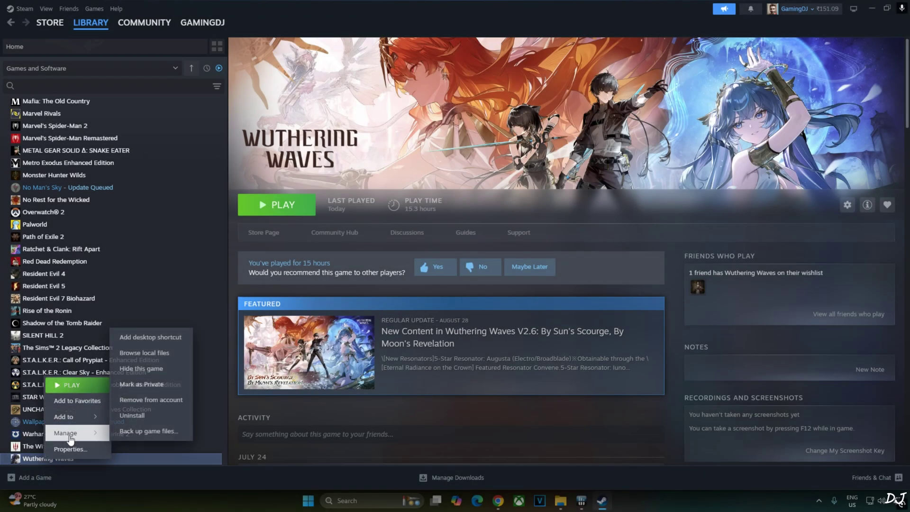
click(174, 350)
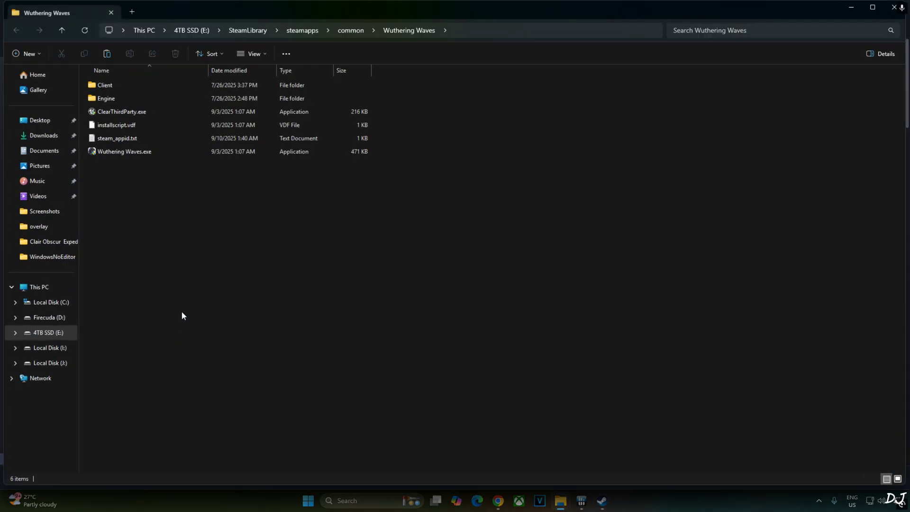
double_click(127, 84)
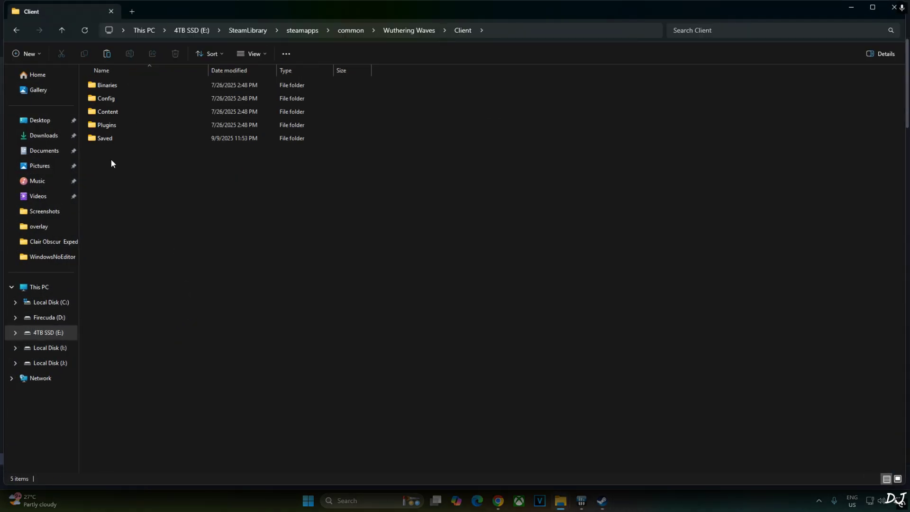
double_click(126, 85)
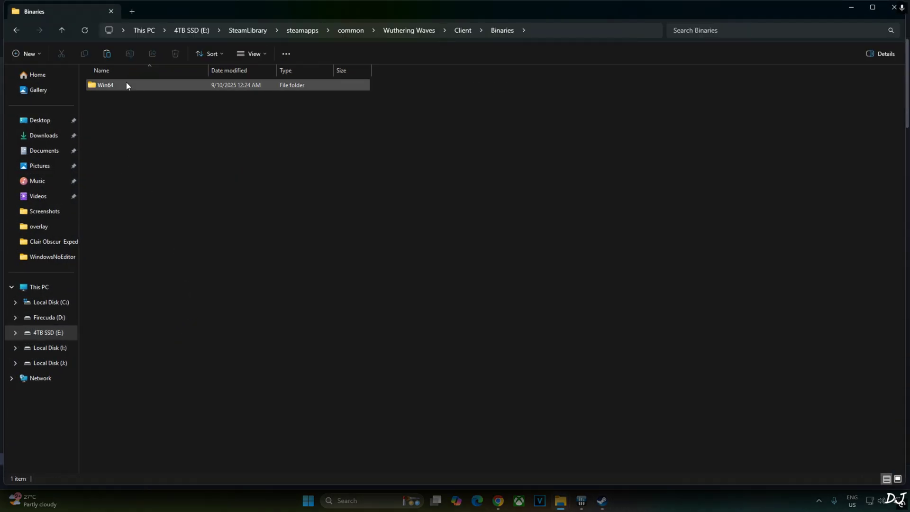
double_click(126, 85)
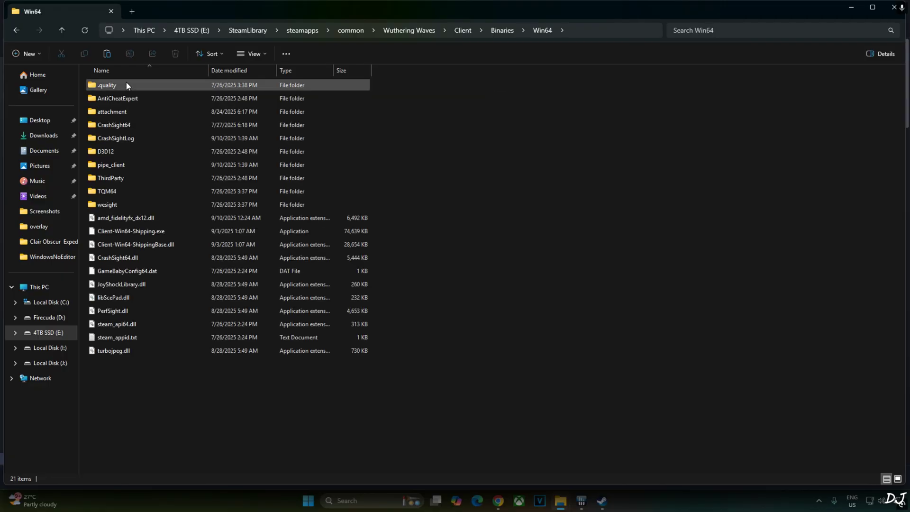
- Paste the copied OptiScaler files into the Win64 folder, replacing the existing amd_fidelityfx_dx12.dll
right_click(136, 392)
click(152, 401)
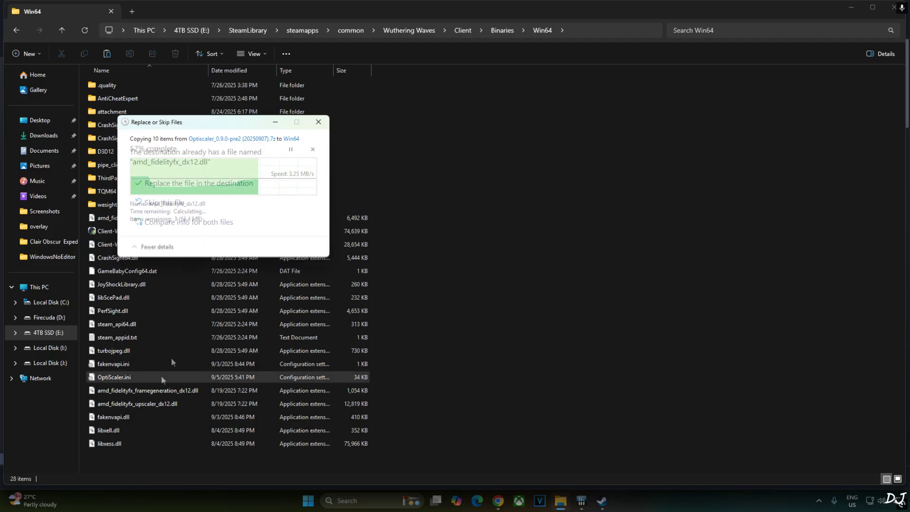
click(198, 183)
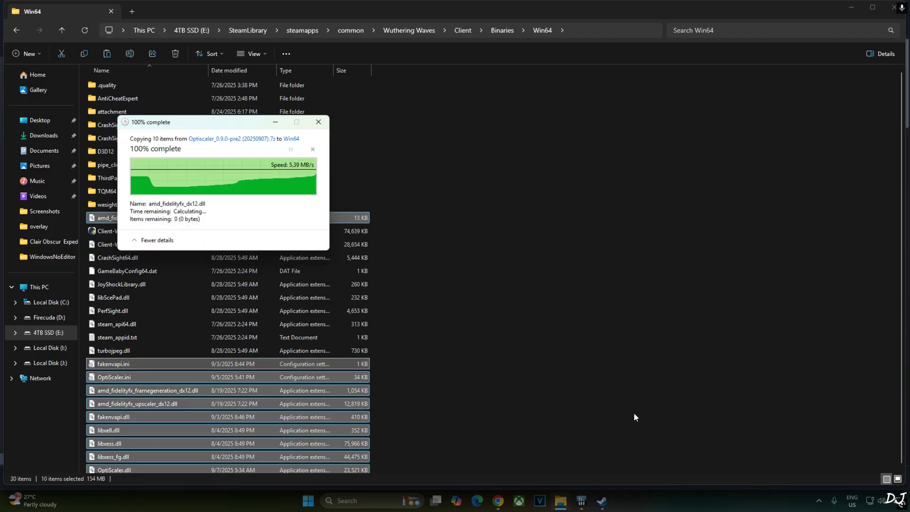
click(477, 370)
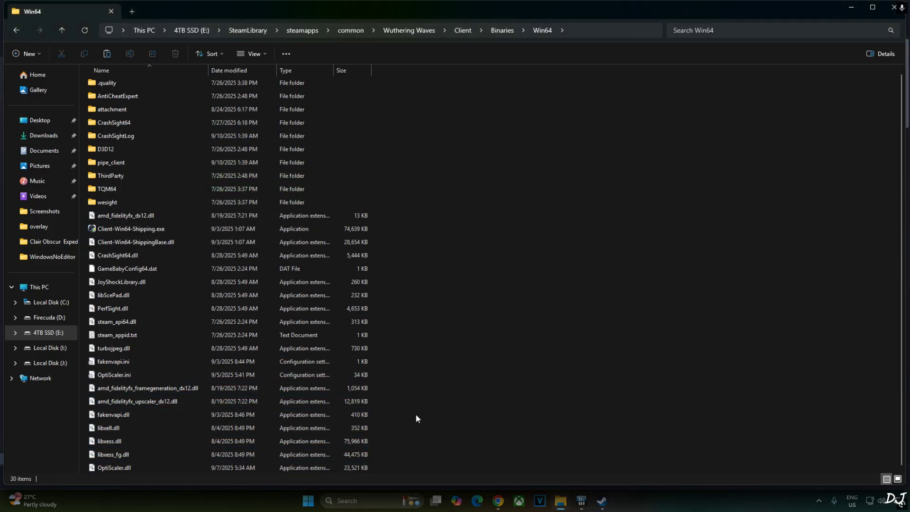
- Rename OptiScaler.dll in the Win64 folder as d3d12.dll
right_click(114, 468)
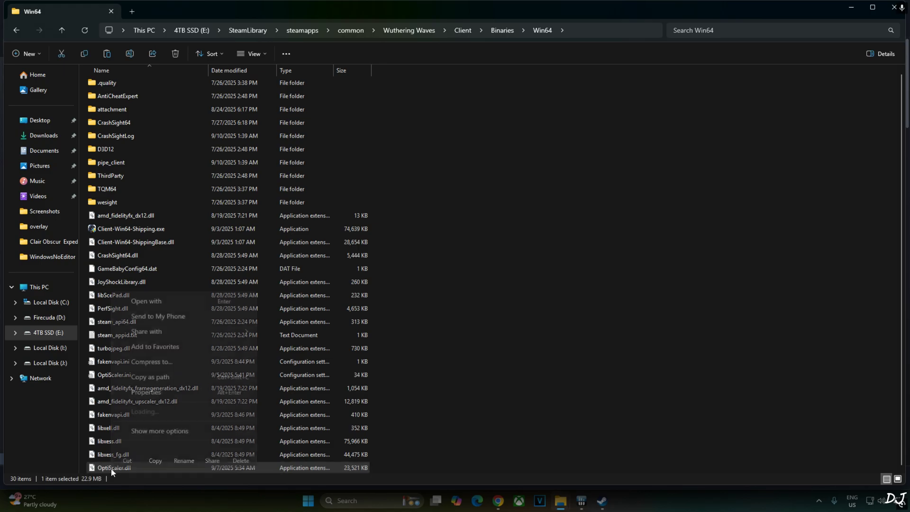
click(151, 431)
click(138, 447)
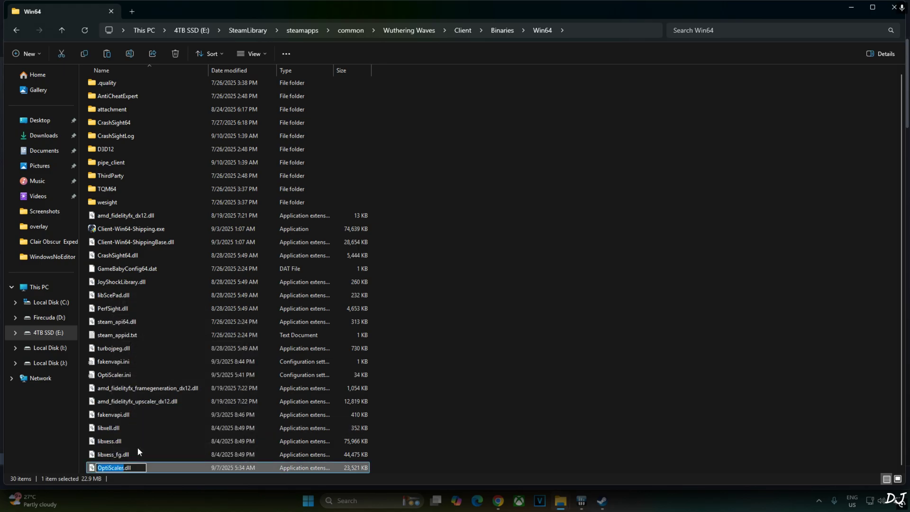
text(d3d12)
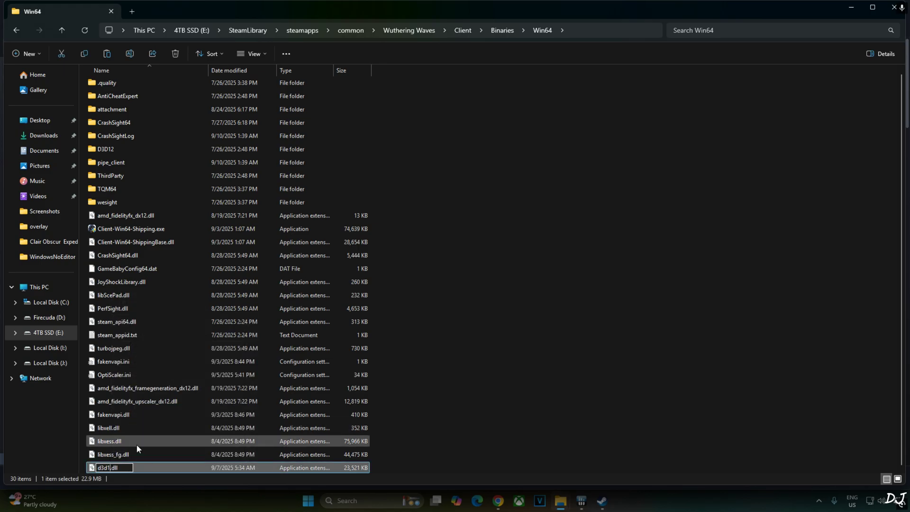
click(450, 439)
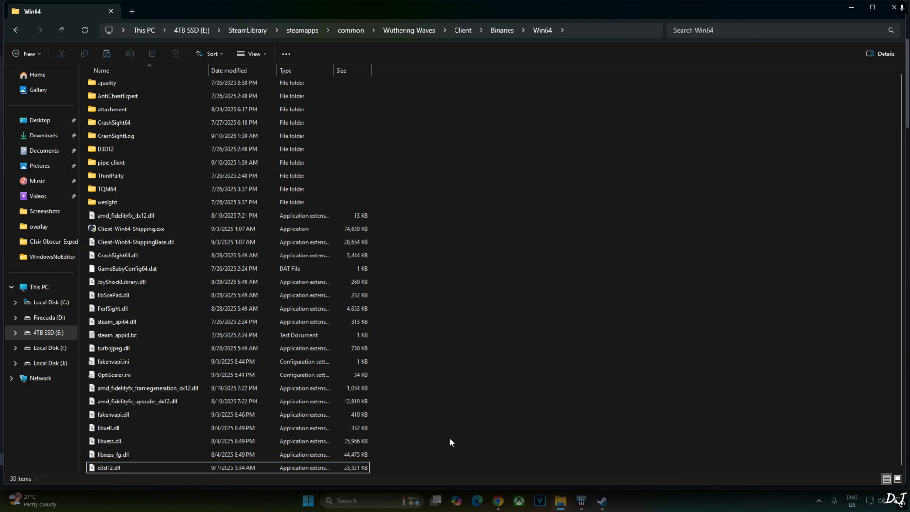
- In the NVIDIA App's program settings for Wuthering Waves, set DLSS Override - Model Presets to Latest and apply it
key(super)
text(nvidia control panel)
click(360, 261)
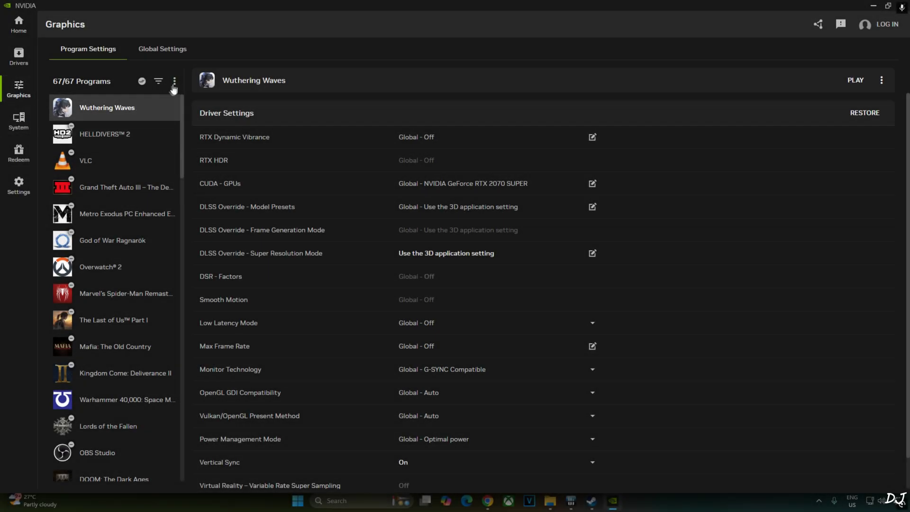
click(175, 81)
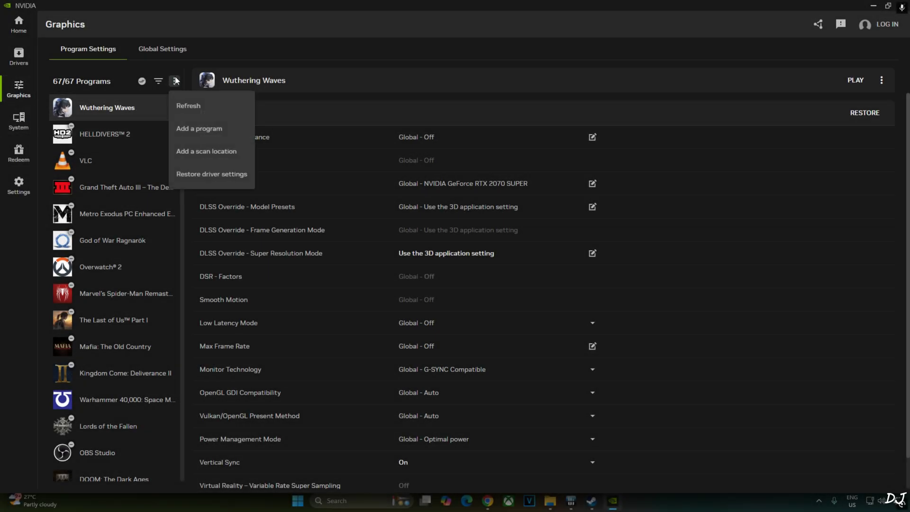
click(159, 76)
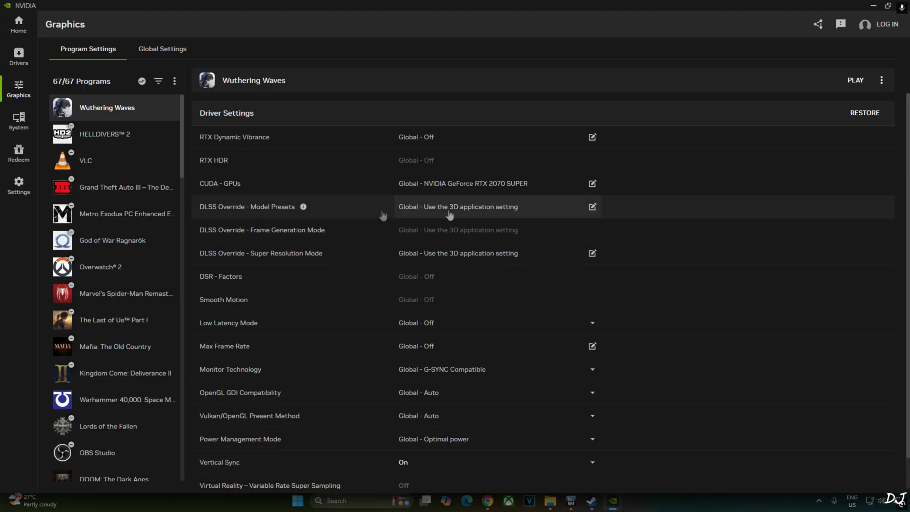
click(593, 207)
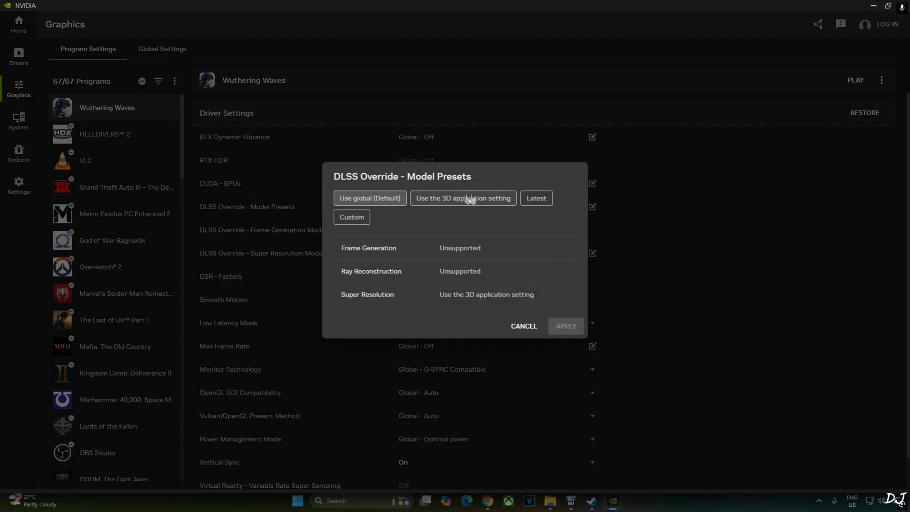
click(535, 200)
click(565, 328)
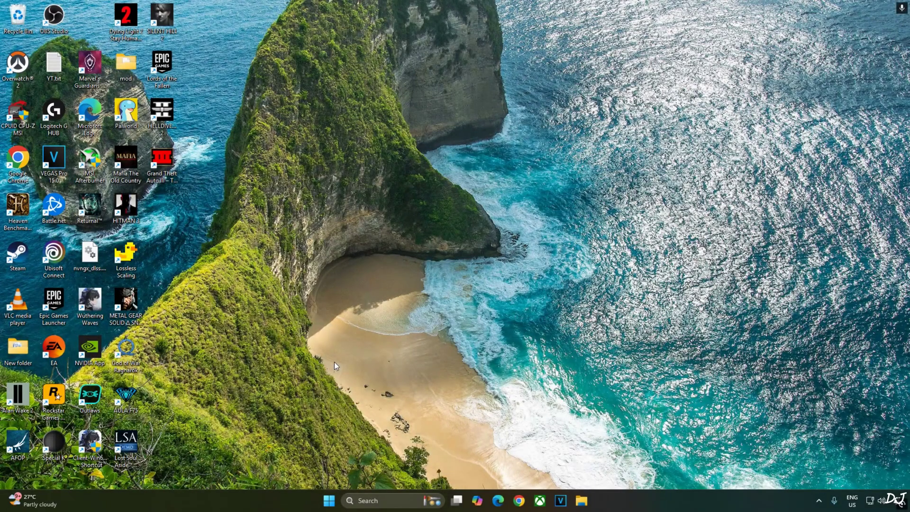
- Open the Windows display graphics settings and check the advanced options for hardware-accelerated GPU scheduling and variable refresh rate
right_click(277, 360)
click(293, 296)
click(212, 429)
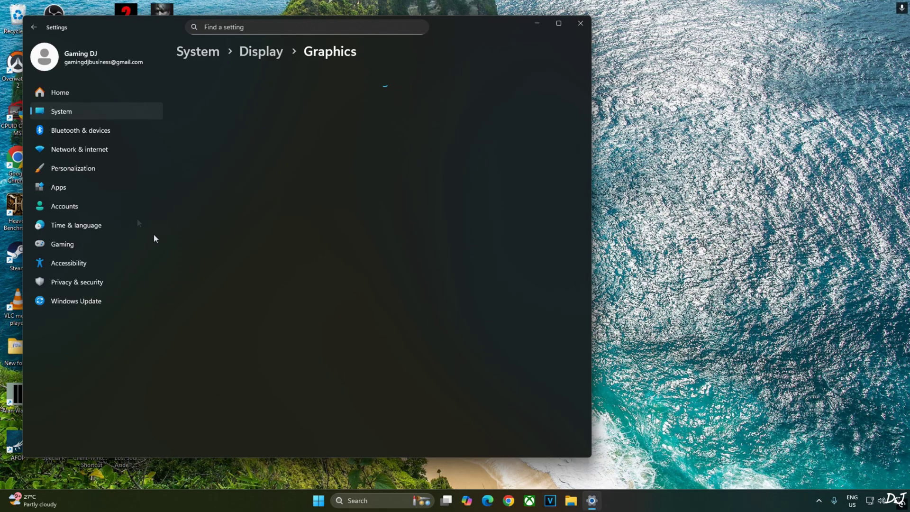
click(217, 206)
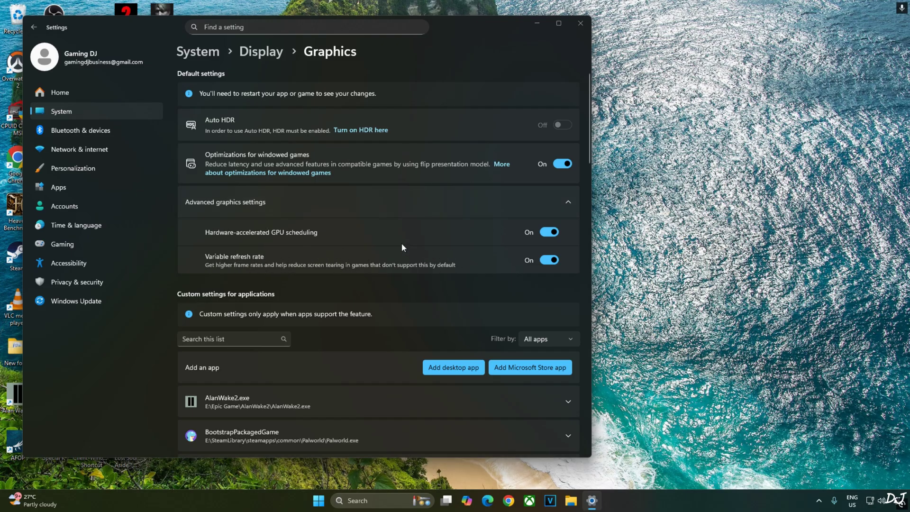
- Open NVIDIA Control Panel and check the vertical sync setting among the 3D program settings for Wuthering Waves
key(super)
text(nvIDIA App)
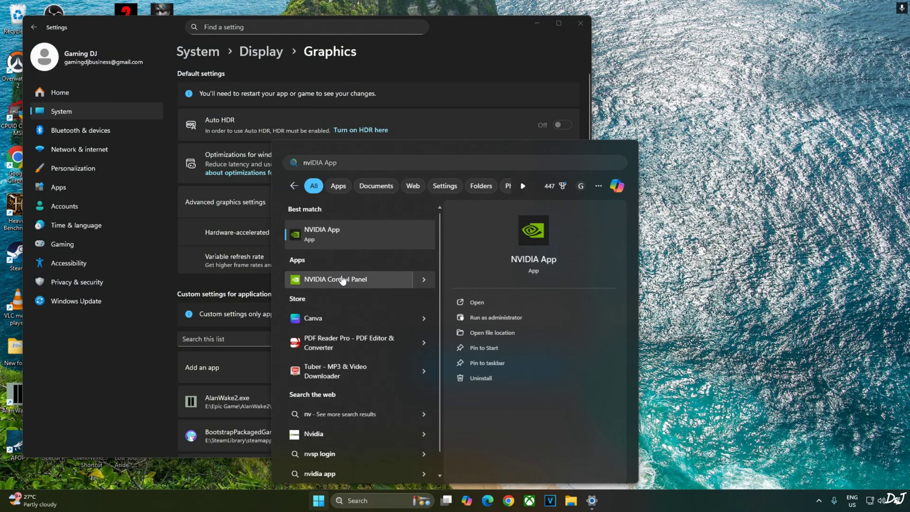
click(344, 279)
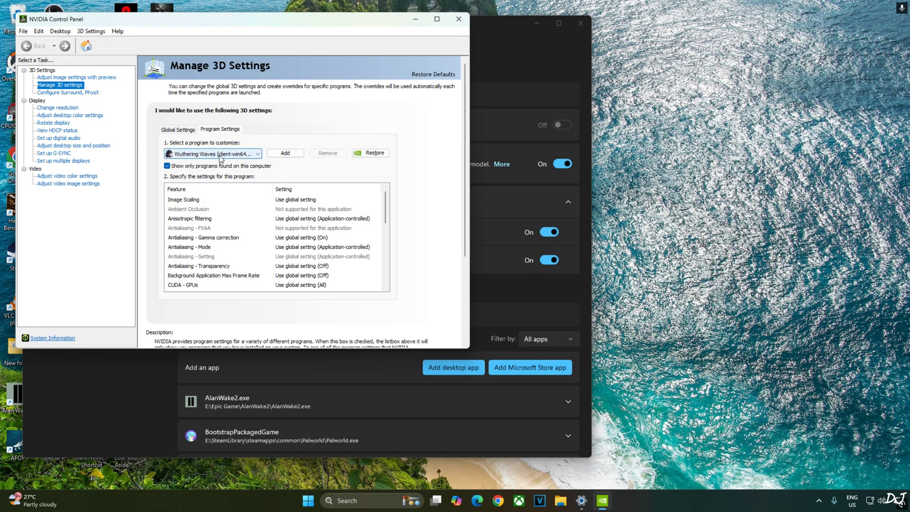
drag(387, 205, 397, 283)
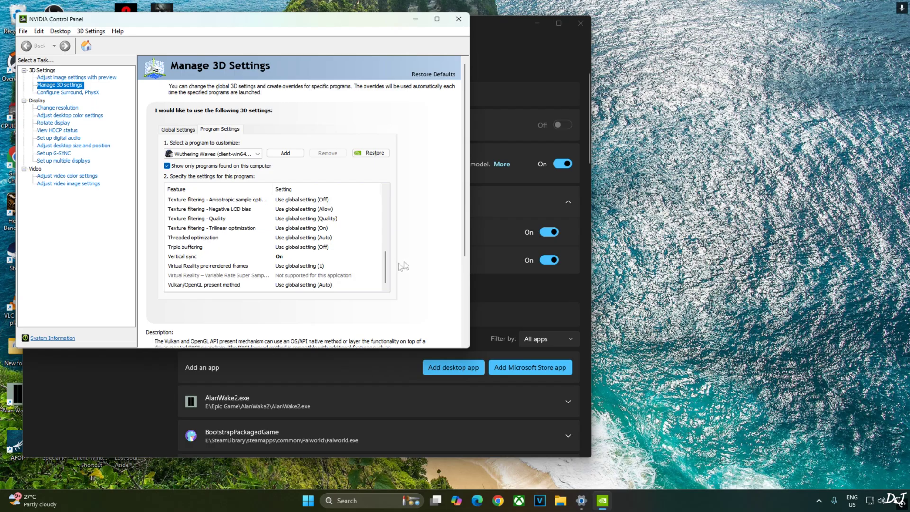
- Check the G-SYNC setup and the G-SYNC Compatible Indicator option, and close NVIDIA Control Panel and Windows Settings
click(53, 154)
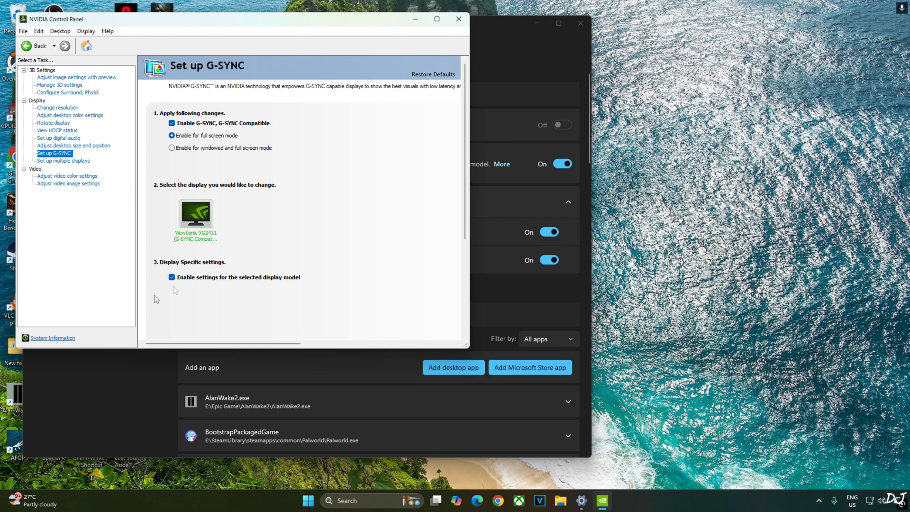
click(85, 31)
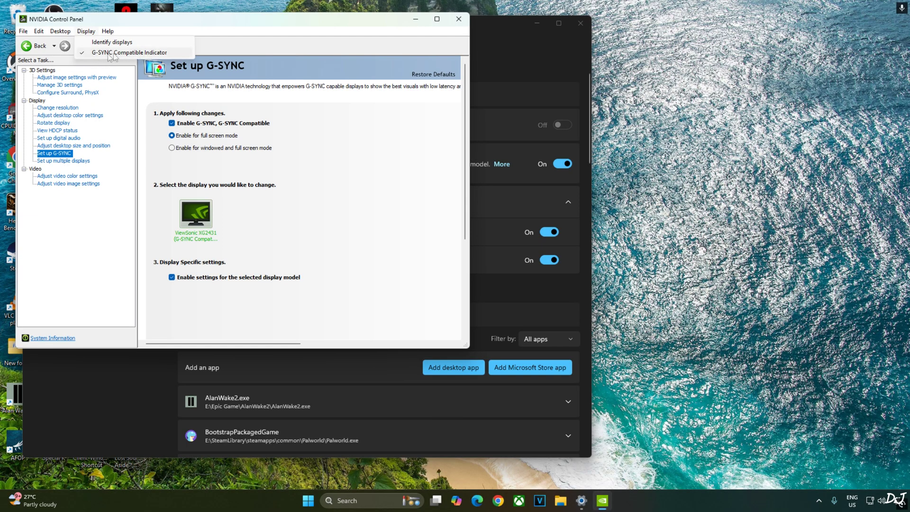
click(459, 19)
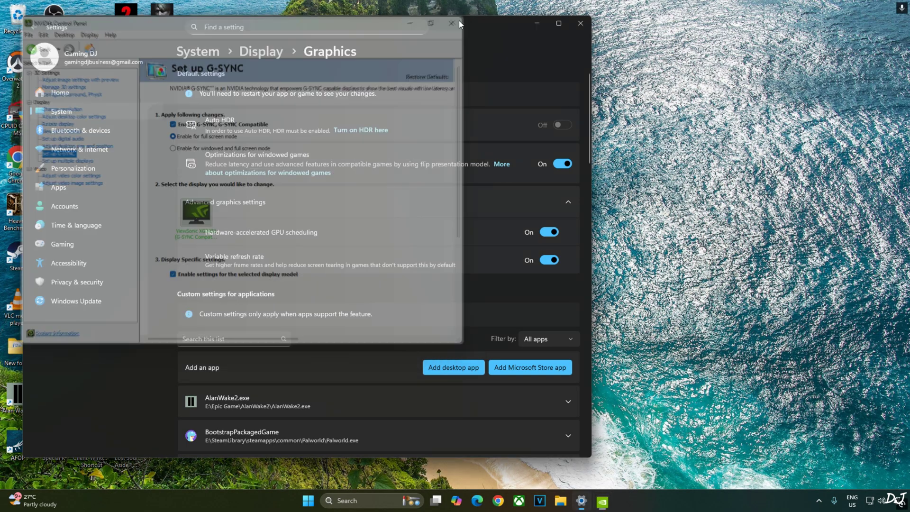
click(580, 23)
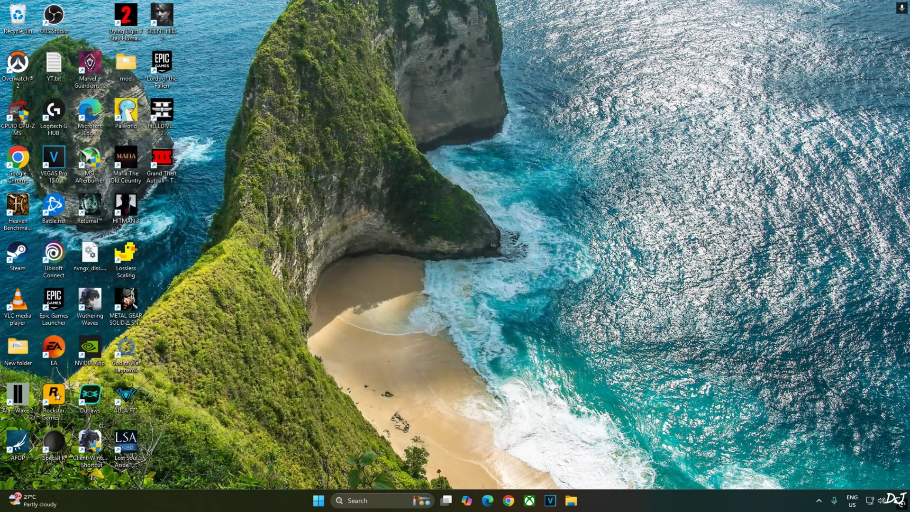
- Open RivaTuner Statistics Server, review the Microsoft Detours API hooking option in its setup properties, and accept the dialog
click(819, 501)
click(838, 452)
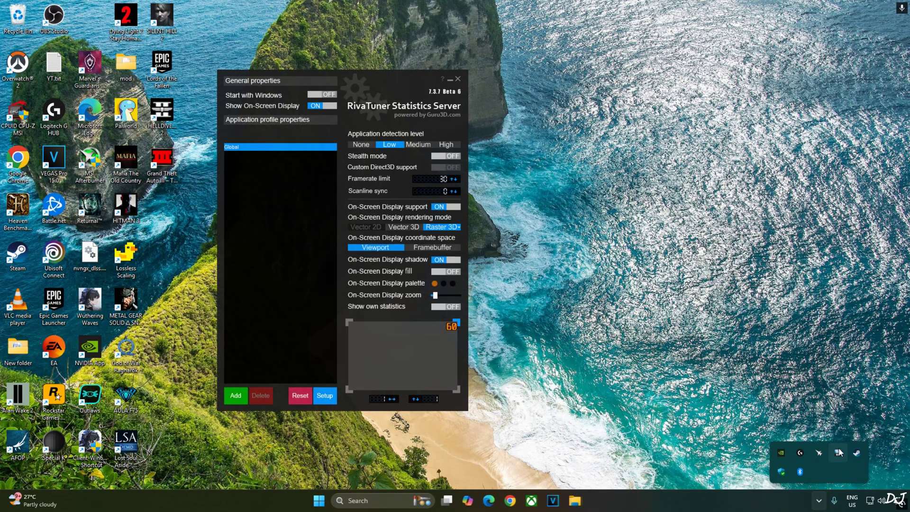
click(335, 397)
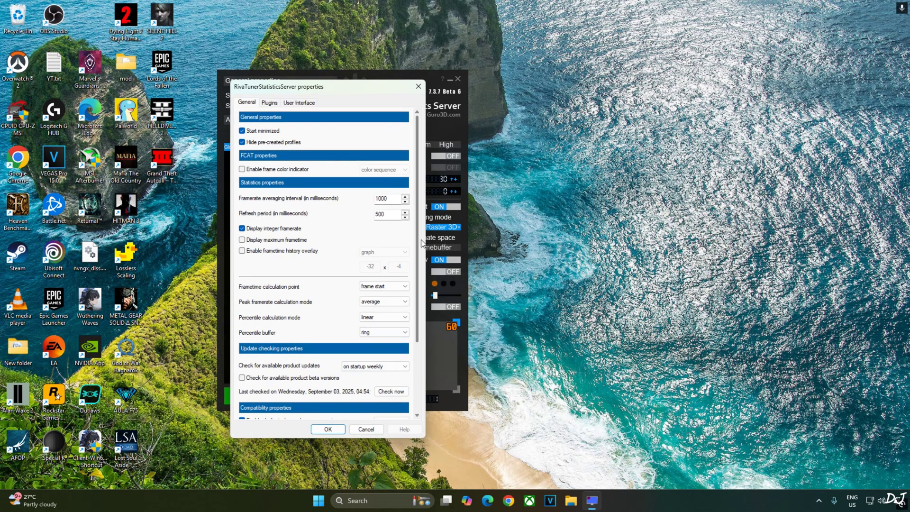
scroll(409, 329, down, 5)
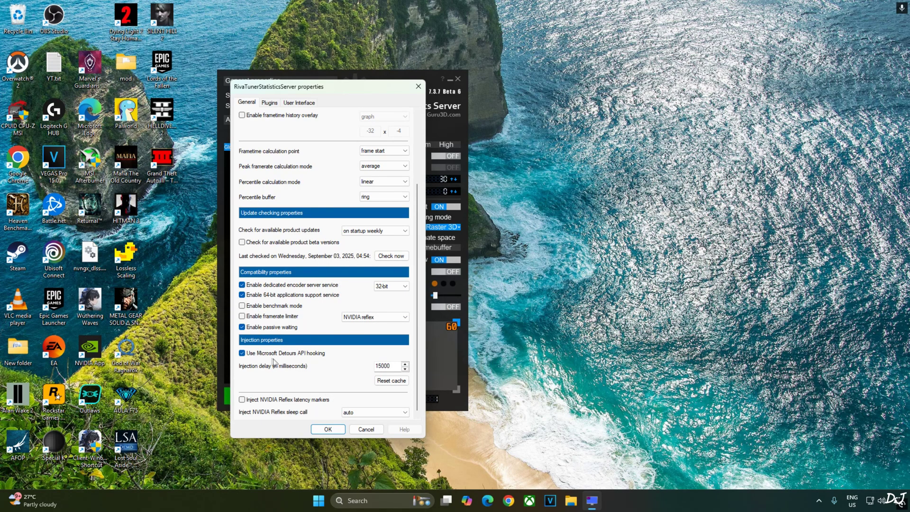
click(328, 429)
- Switch to Steam and launch Wuthering Waves from the library, allowing it to make changes to the device
click(819, 502)
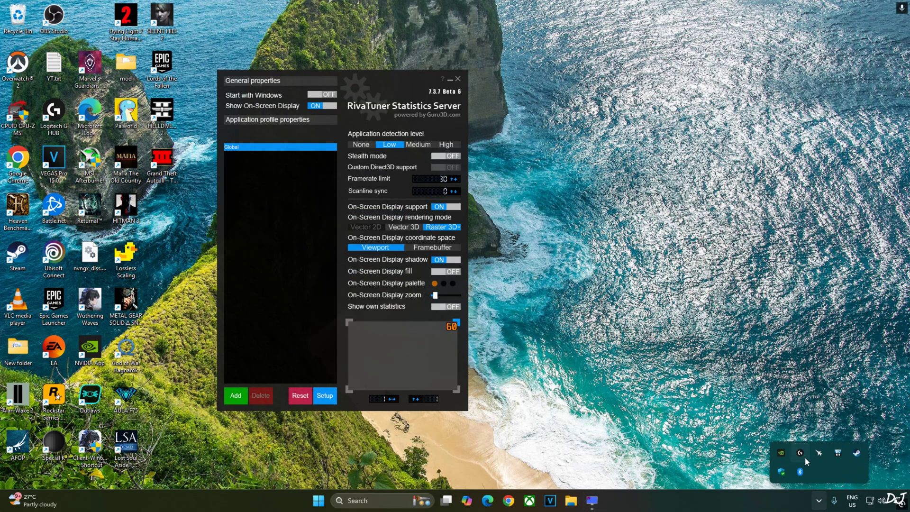
click(857, 457)
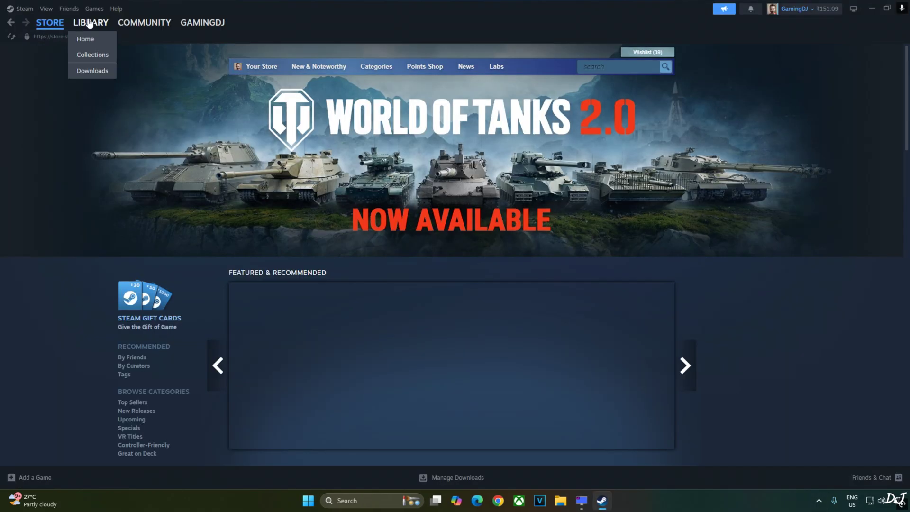
click(86, 18)
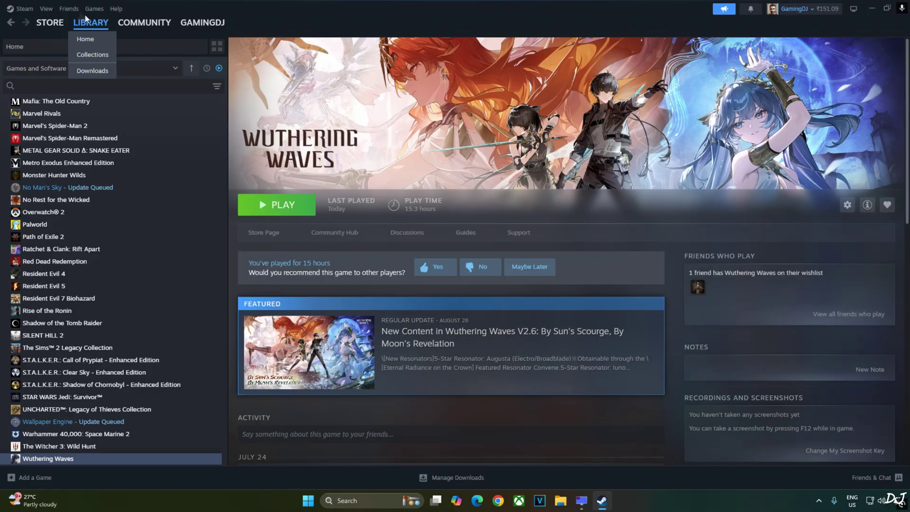
click(260, 207)
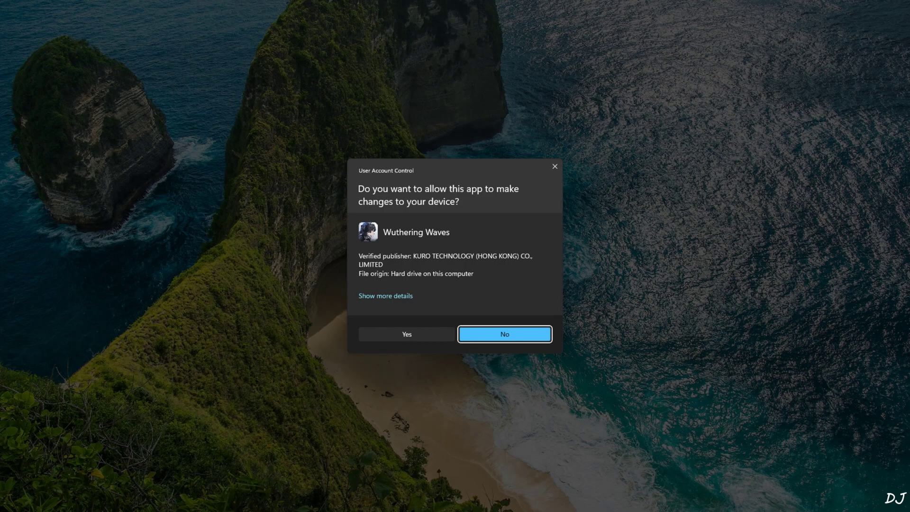
click(370, 333)
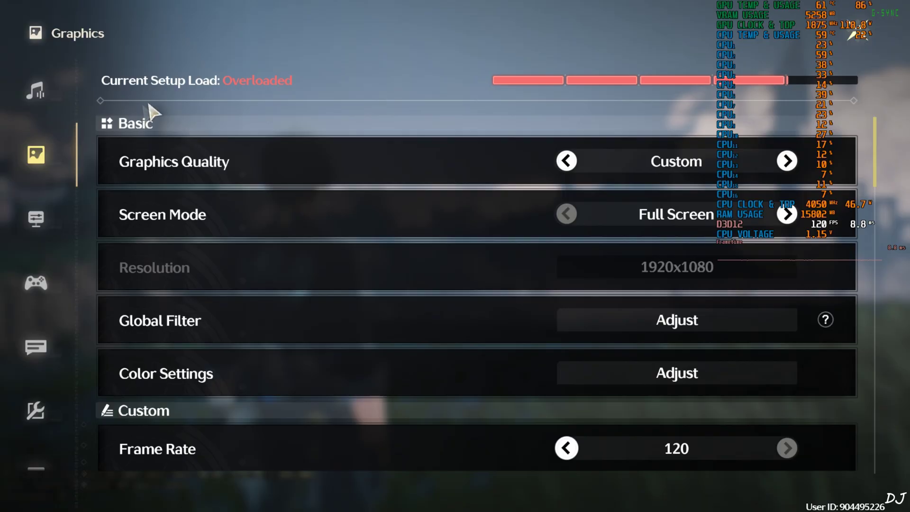
- Review the basic and custom graphics options from Graphics Quality to Auto Exposure, including the explanation of Interactive Environment
scroll(214, 264, down, 1)
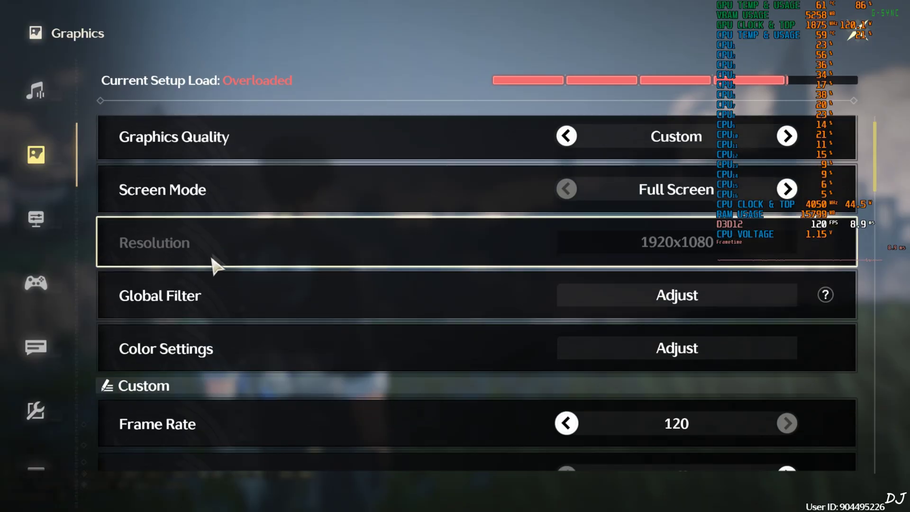
scroll(315, 284, up, 1)
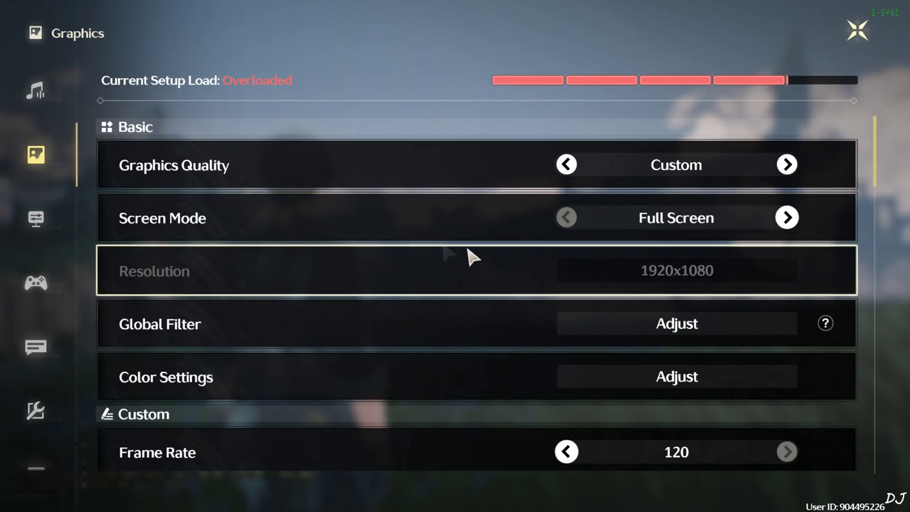
scroll(386, 222, down, 1)
scroll(387, 223, down, 2)
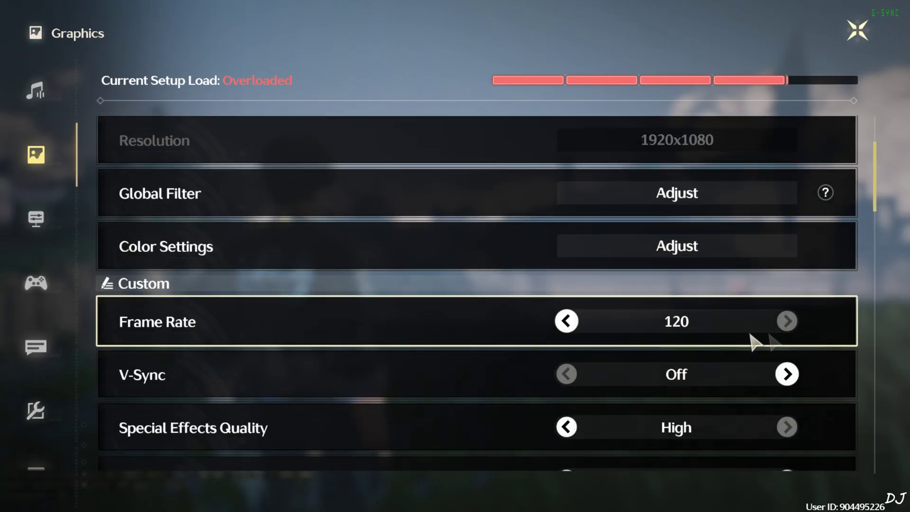
scroll(711, 327, down, 1)
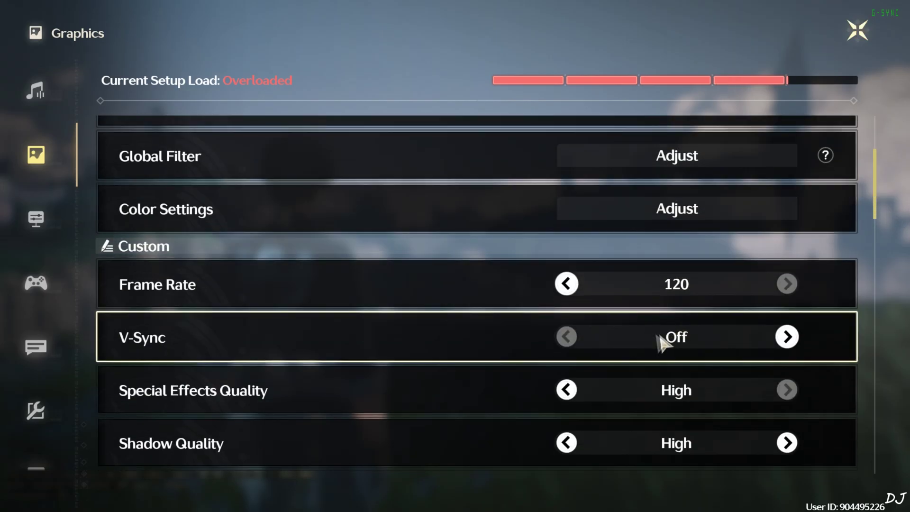
scroll(623, 331, down, 4)
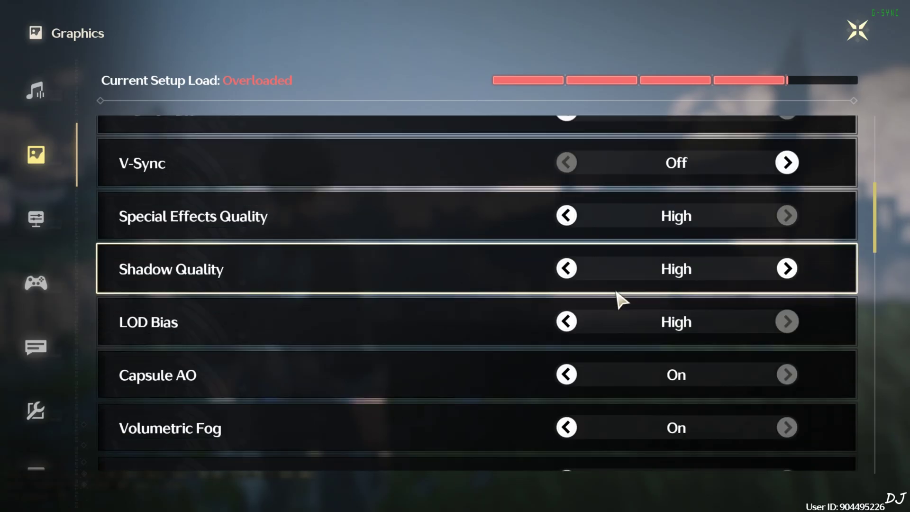
scroll(630, 266, down, 3)
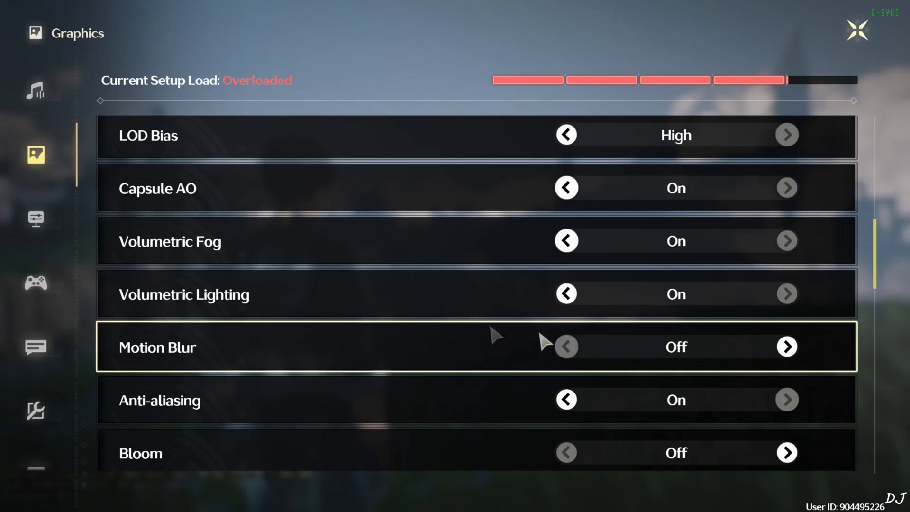
scroll(545, 300, down, 2)
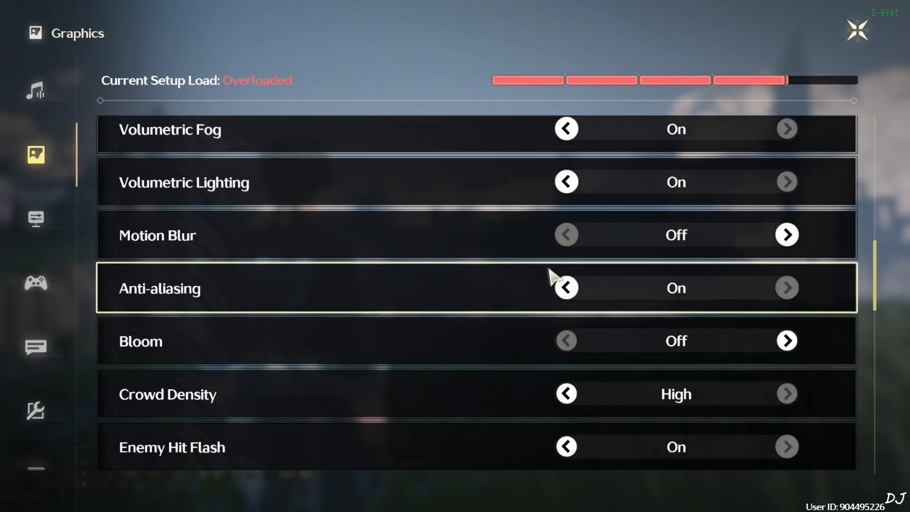
scroll(498, 264, down, 4)
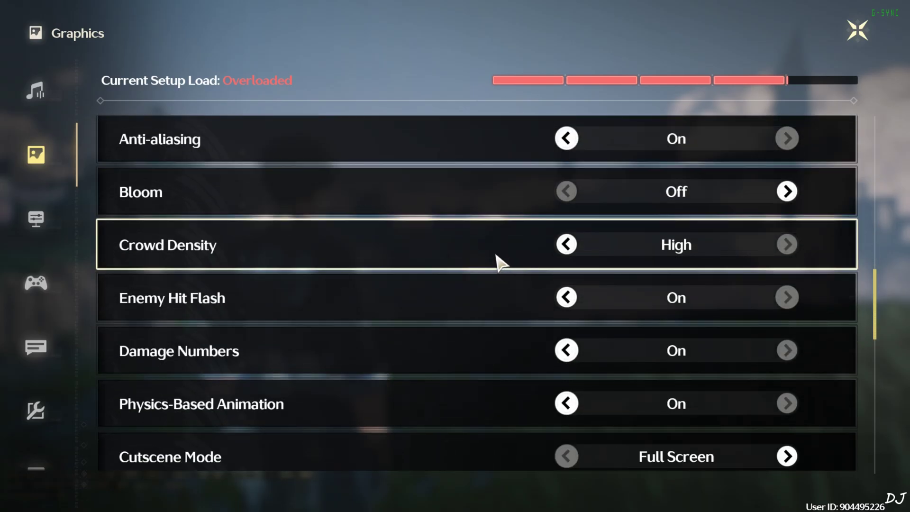
scroll(569, 190, down, 3)
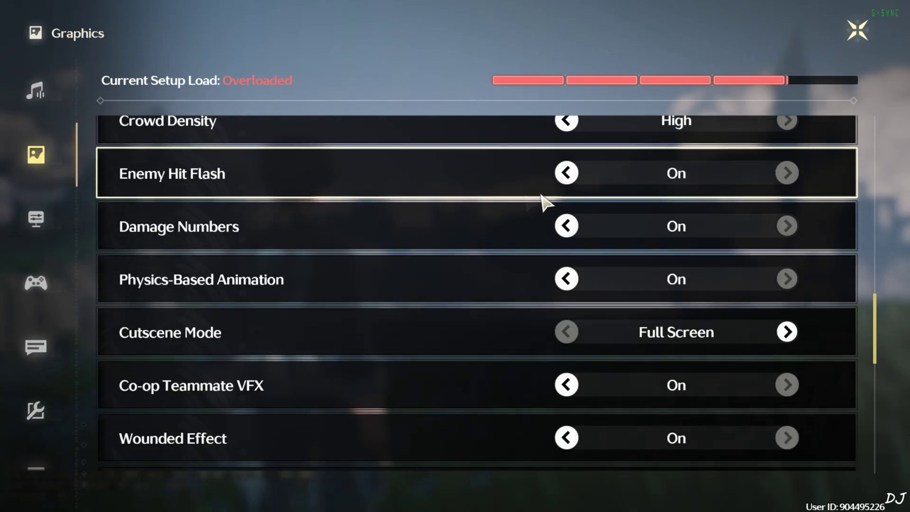
scroll(426, 189, down, 2)
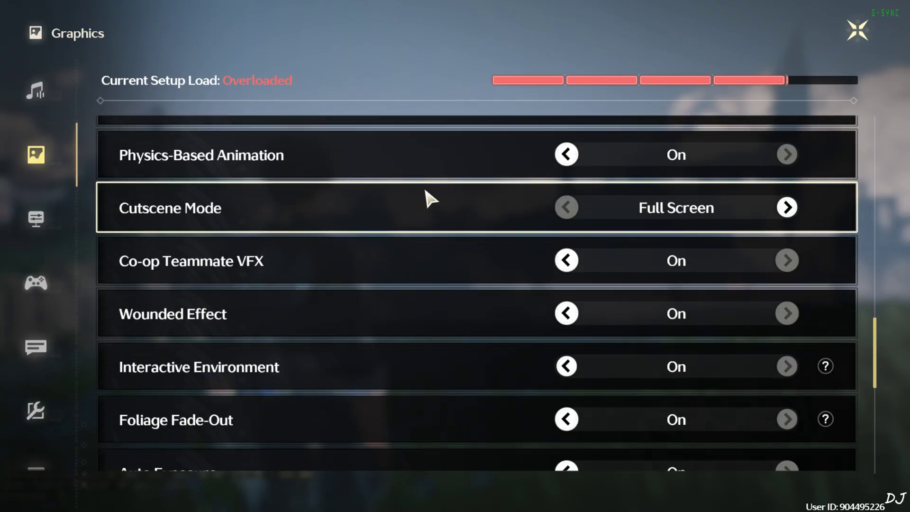
scroll(427, 195, down, 1)
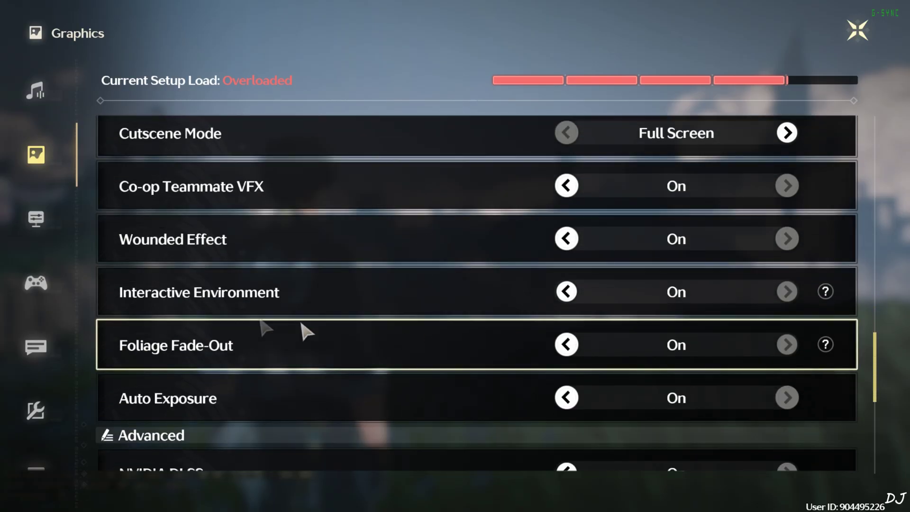
click(826, 292)
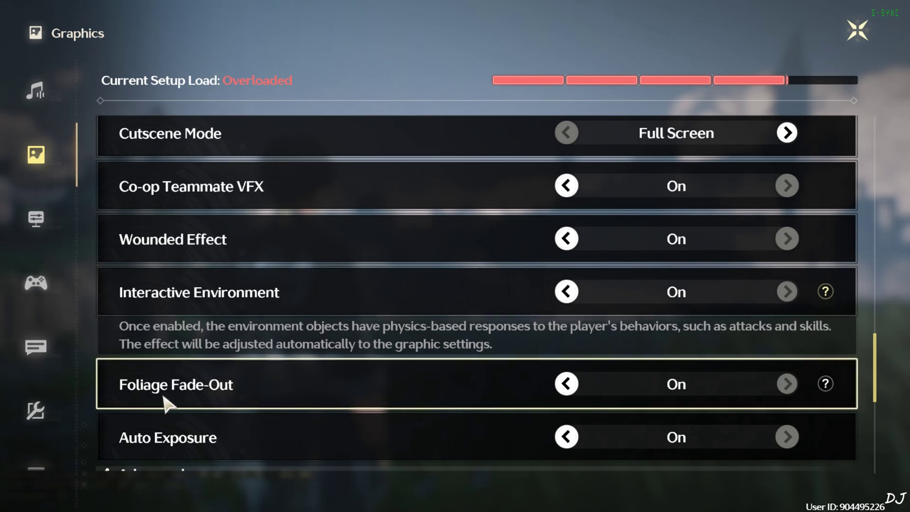
scroll(426, 375, down, 3)
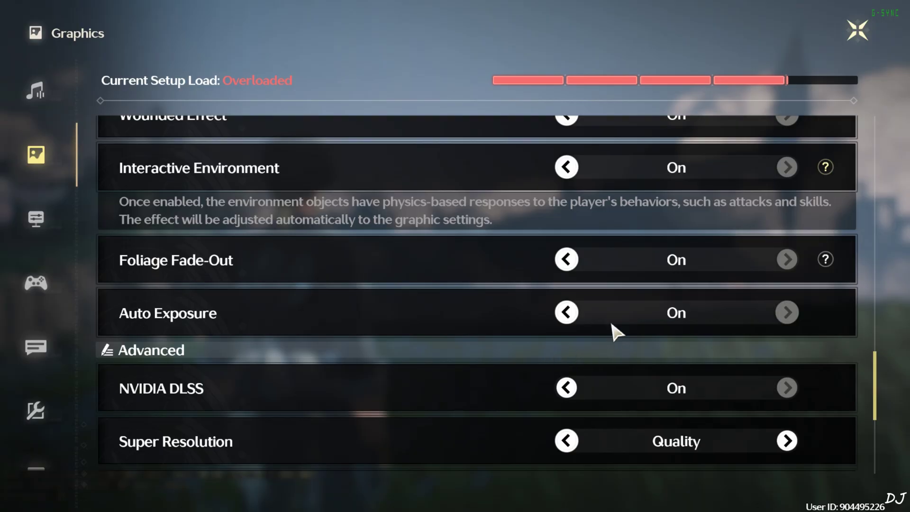
- Turn NVIDIA DLSS off and back on in the Advanced graphics options
scroll(518, 315, down, 1)
scroll(266, 349, down, 1)
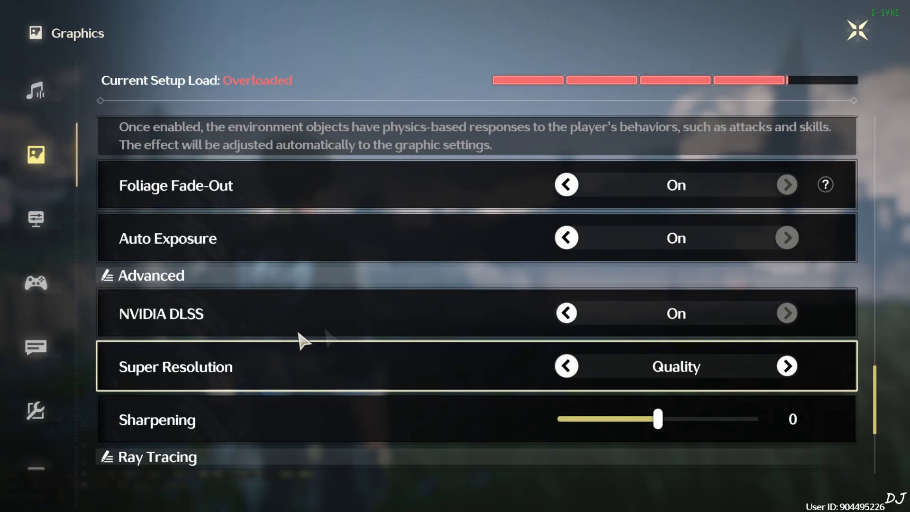
scroll(513, 322, down, 1)
scroll(304, 299, down, 1)
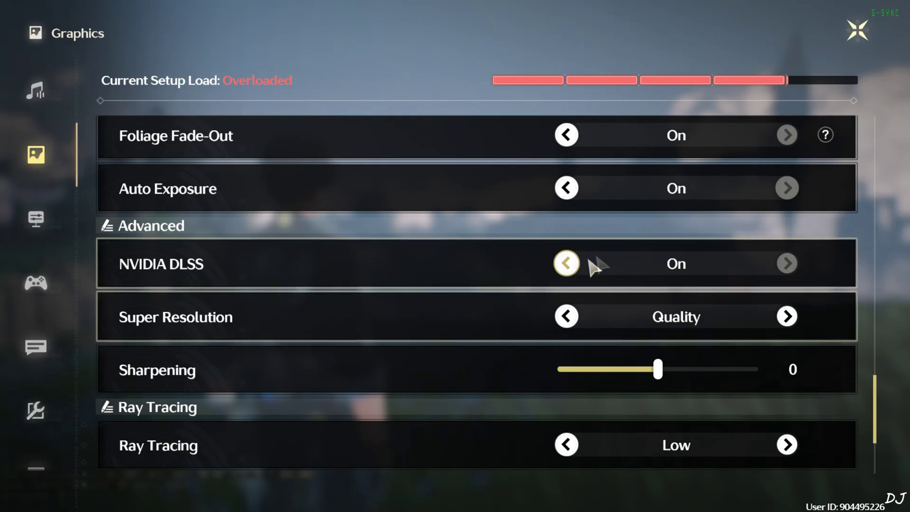
click(574, 266)
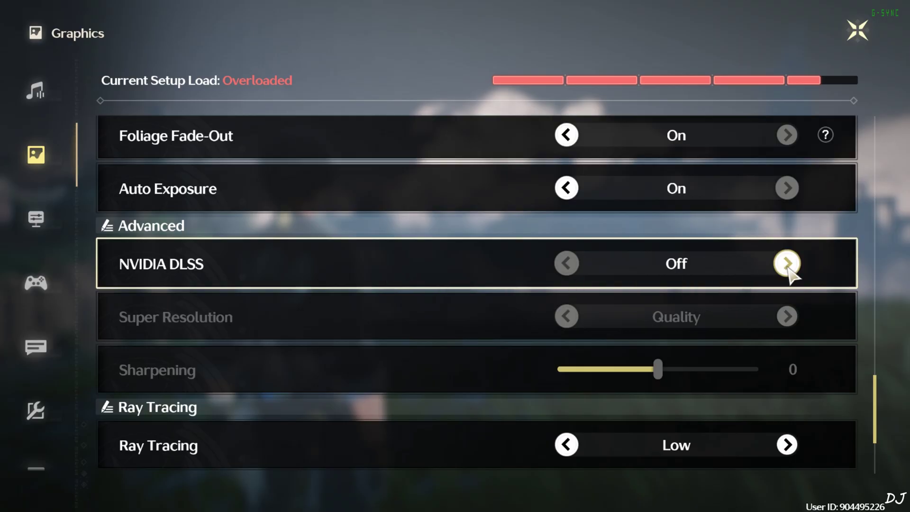
scroll(317, 297, down, 1)
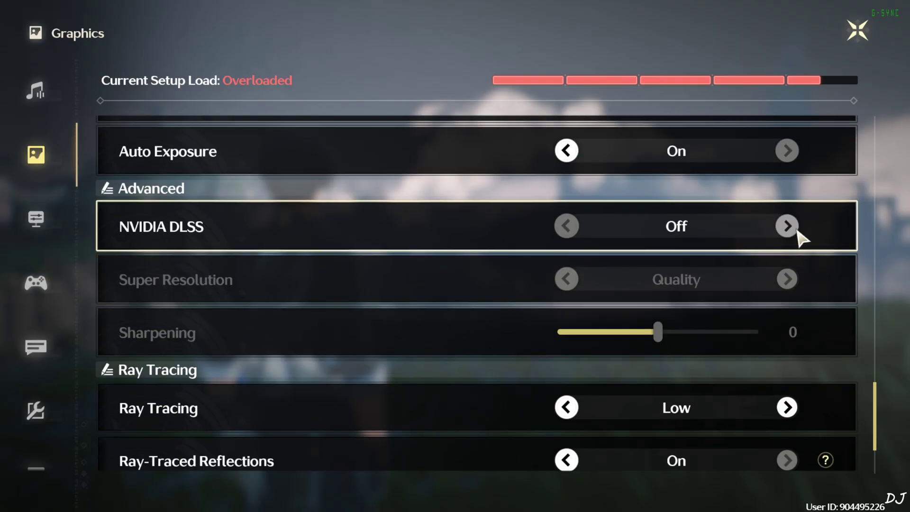
click(788, 227)
- Check the sharpening and ray tracing options at the end of the graphics list, and leave the settings
scroll(747, 281, down, 2)
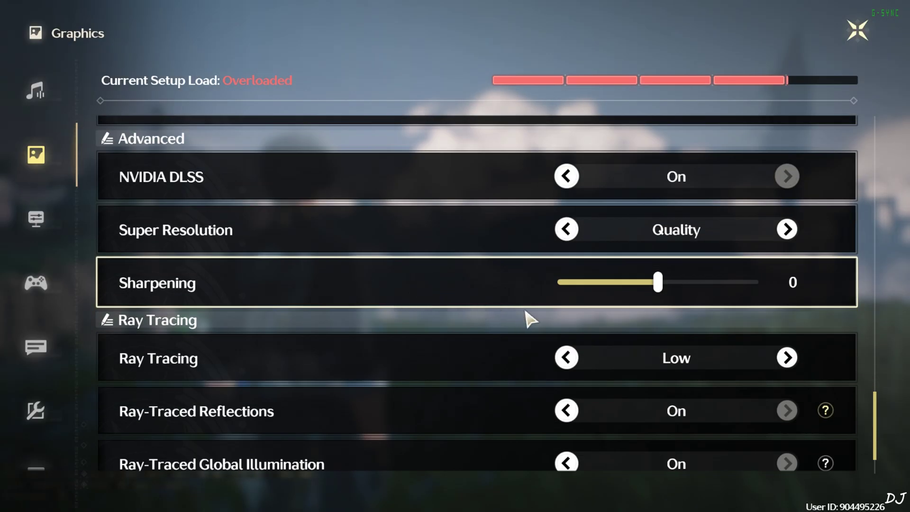
scroll(664, 297, down, 2)
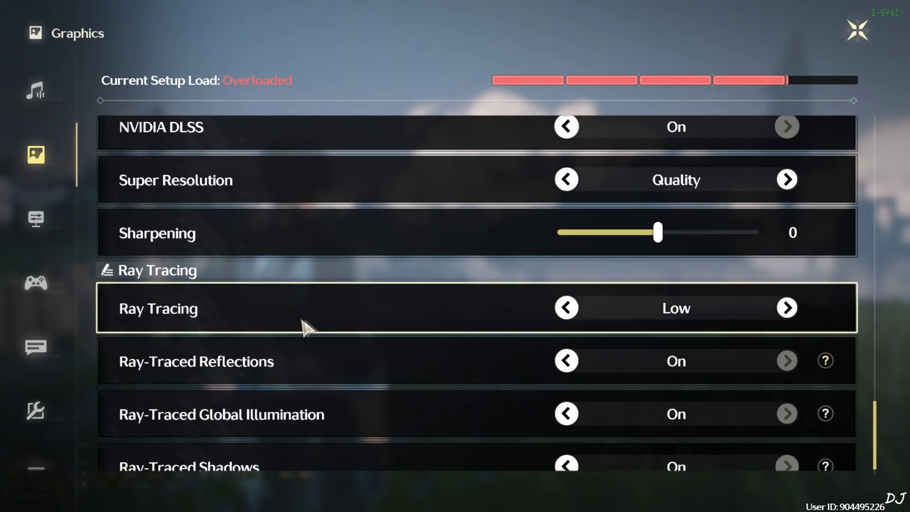
scroll(323, 323, down, 1)
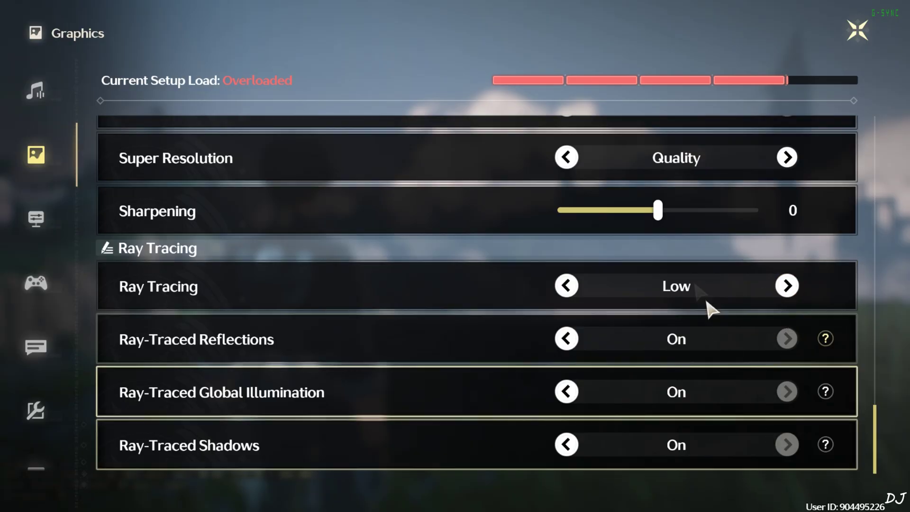
key(Escape)
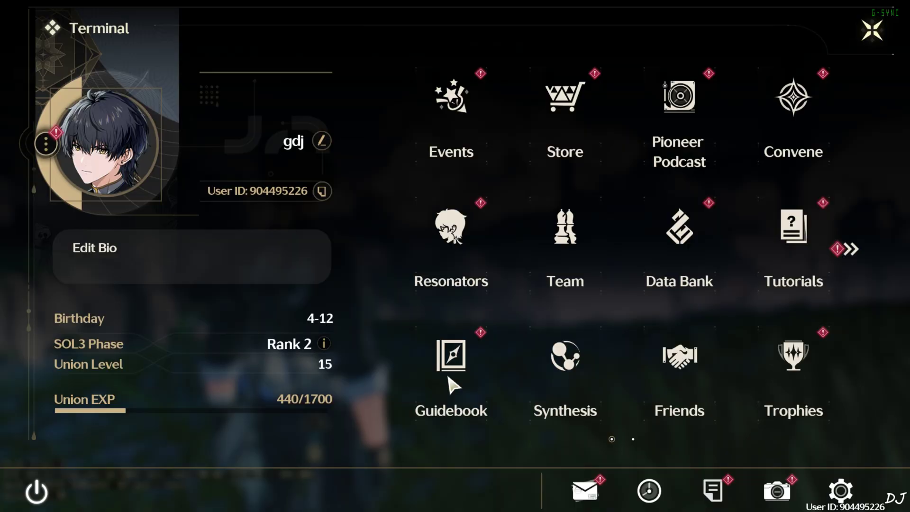
- Open the world map, look at the character's current location, and return to the game
key(m)
scroll(431, 325, up, 2)
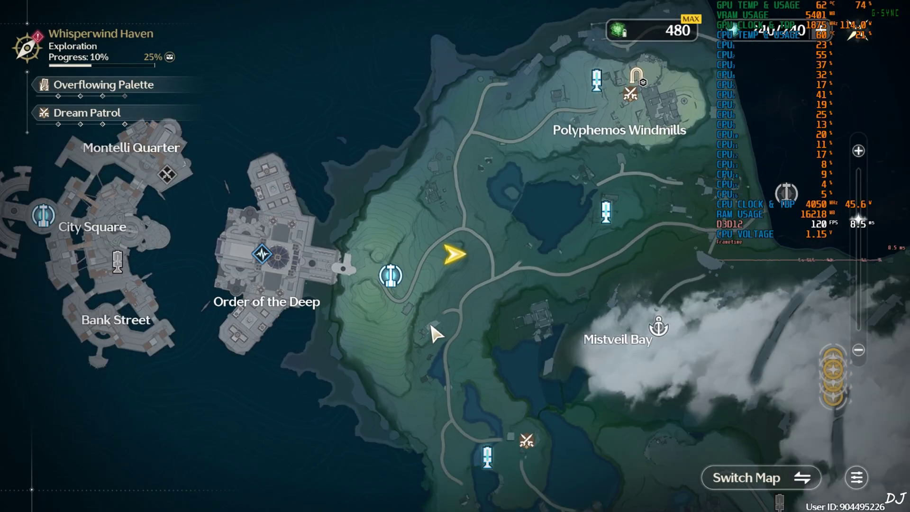
key(Escape)
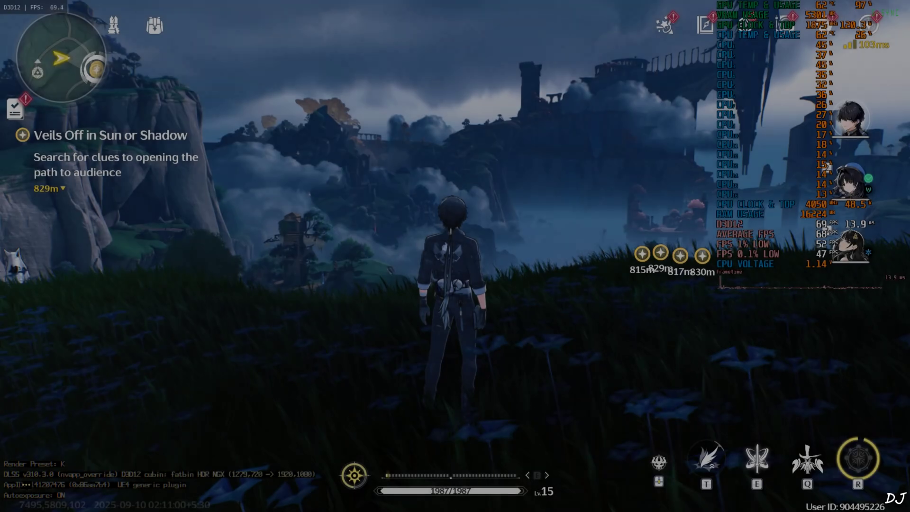
- Bring up the OptiScaler overlay menu in the game and reposition its window to keep the on-screen DLSS information readable
key(Insert)
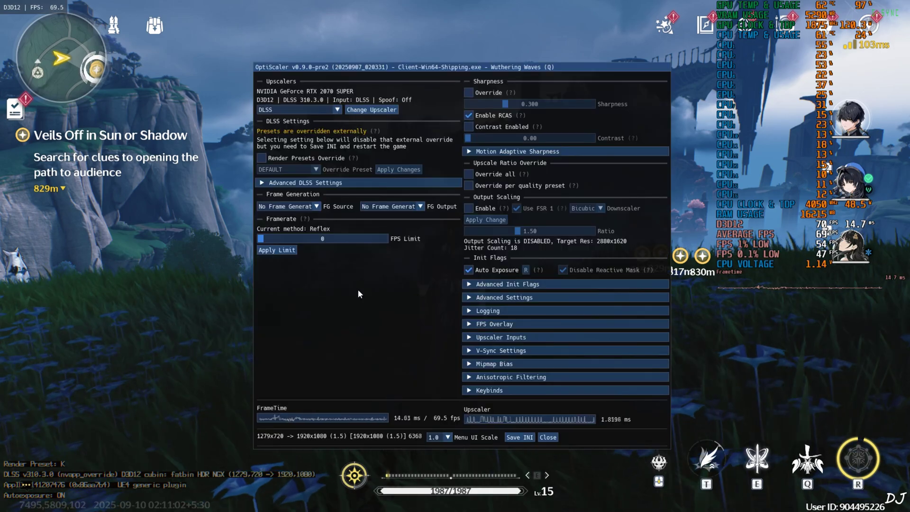
drag(405, 75, 346, 78)
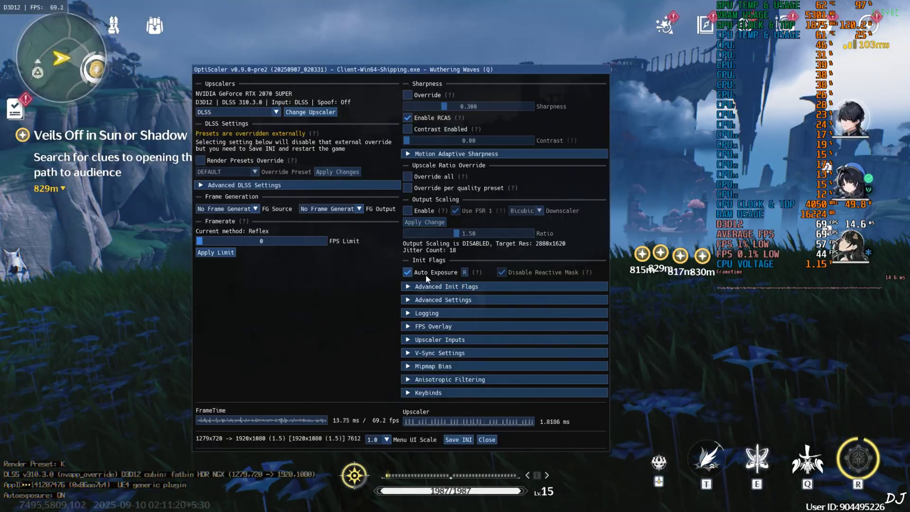
drag(298, 88, 334, 81)
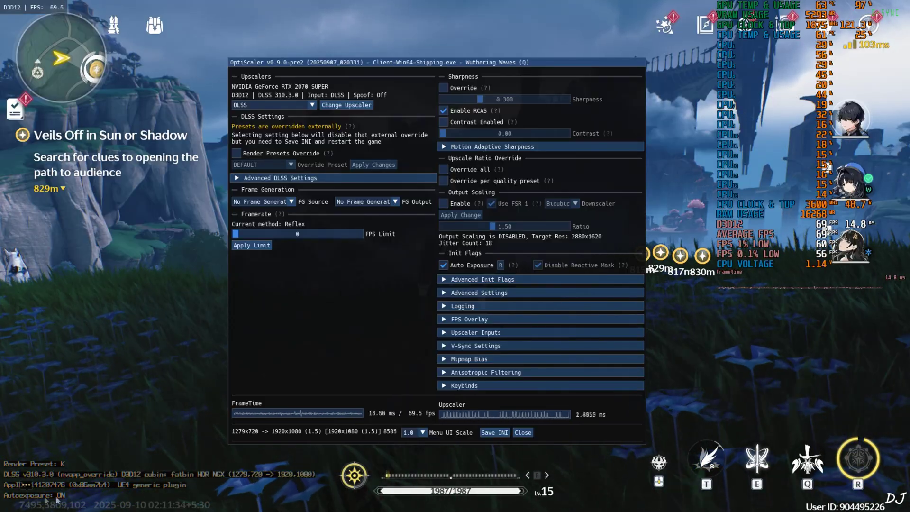
drag(358, 330, 341, 344)
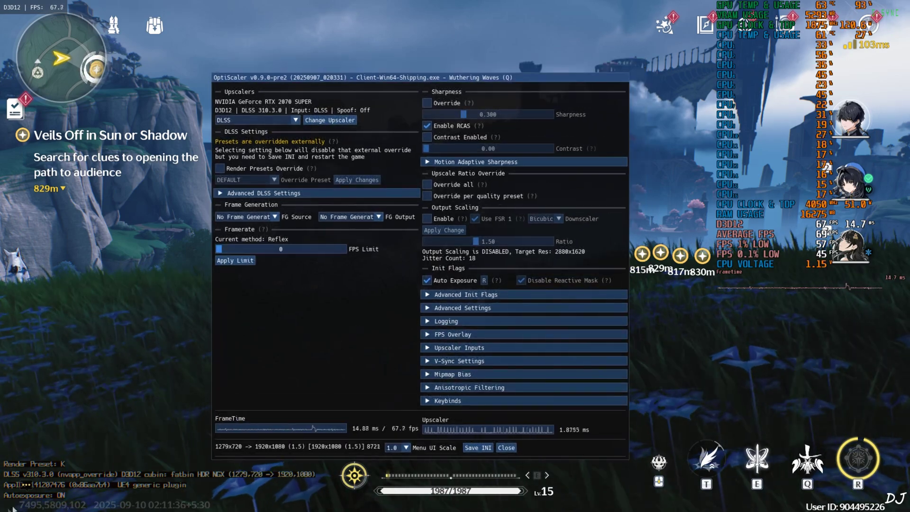
drag(276, 341, 277, 308)
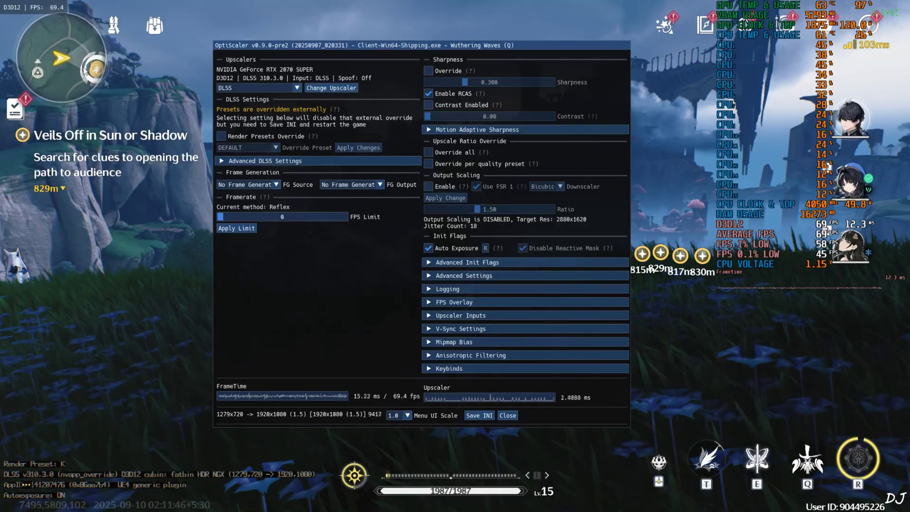
- Set the FPS overlay type to Full + Graph in OptiScaler and close its menu
click(435, 304)
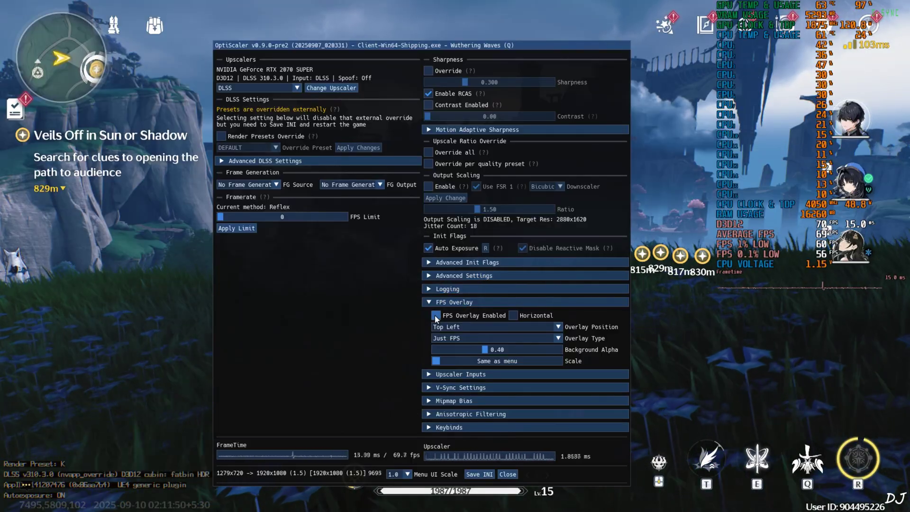
click(451, 338)
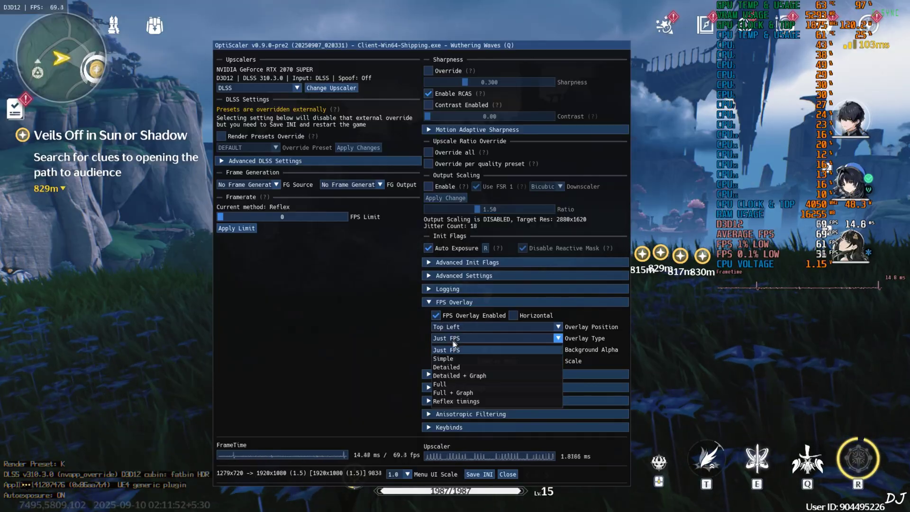
click(457, 393)
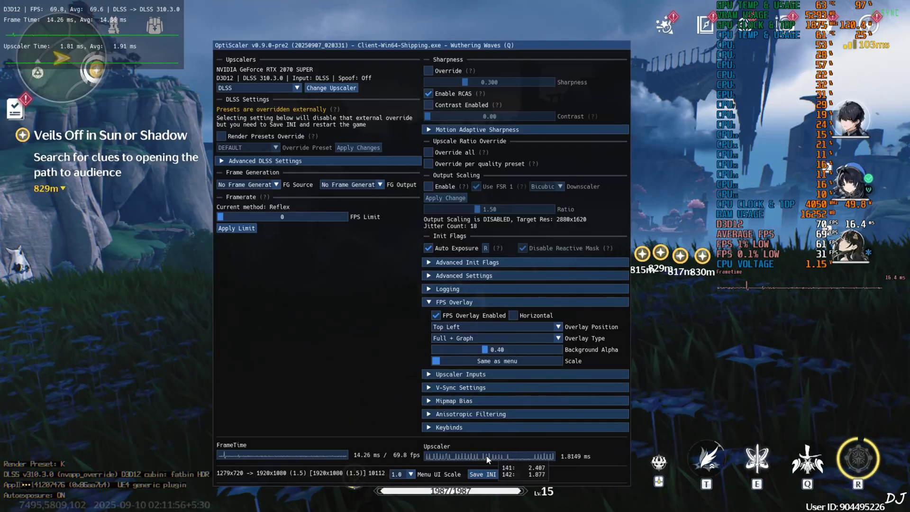
click(510, 475)
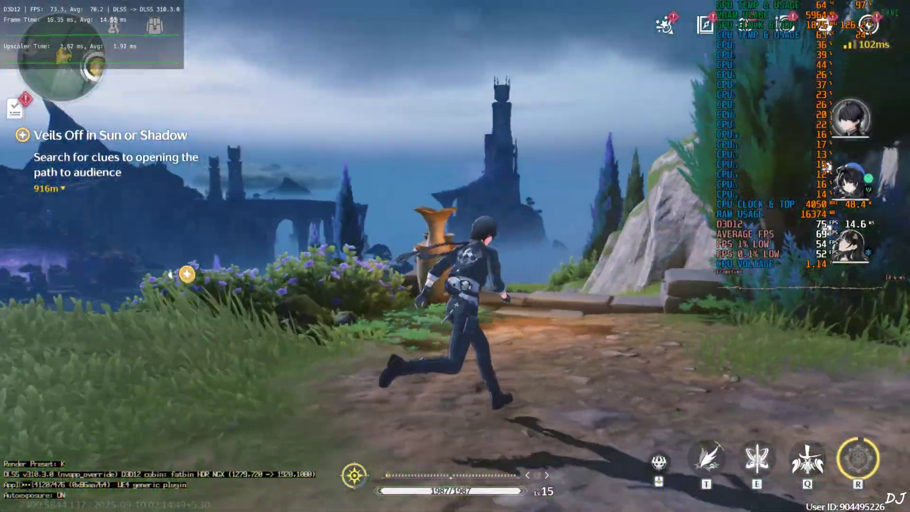
- Run and jump around the grassy hillside to observe DLSS performance in the FPS overlay
key(w)
key(a)
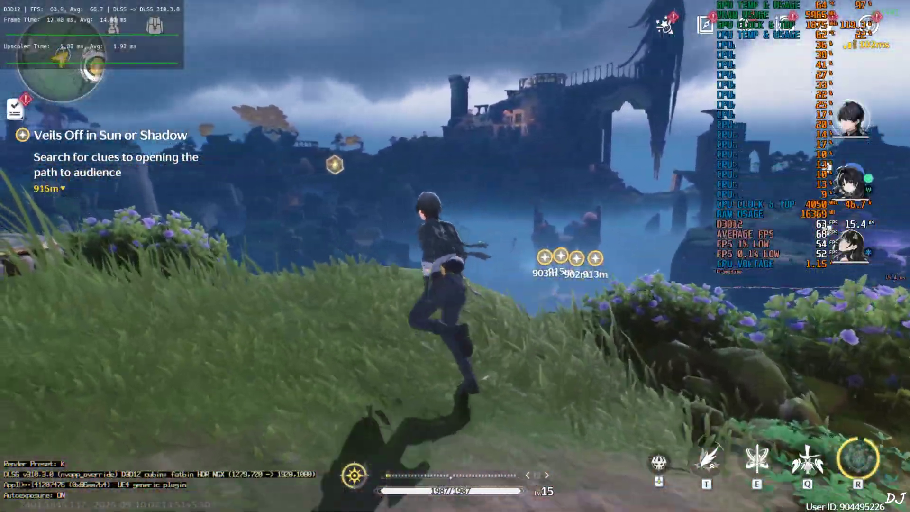
key(s)
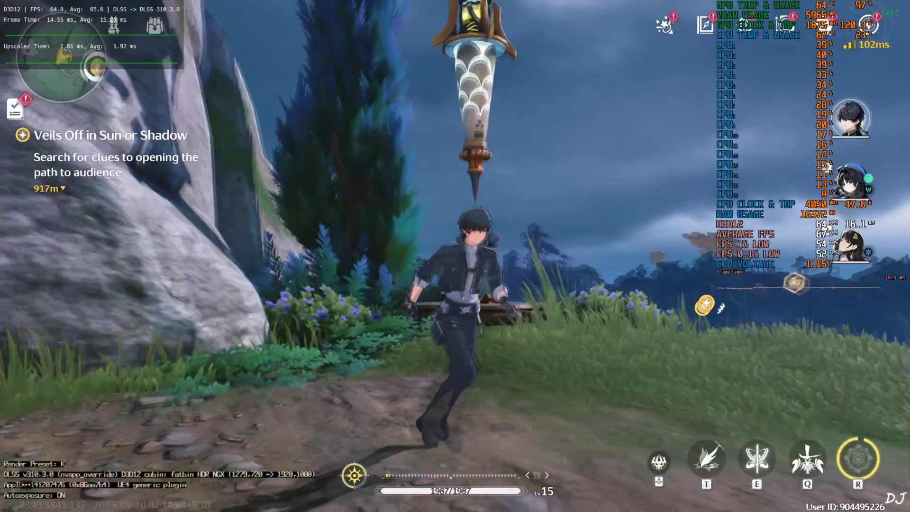
key(w)
key(w)
key(space)
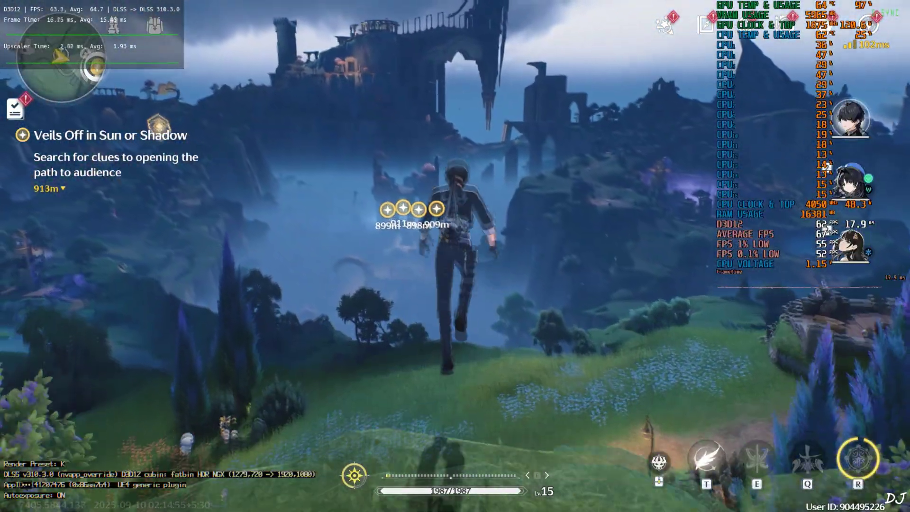
- Fly over the valley towards the cliffs and lake to observe DLSS performance in the FPS overlay
key(t)
key(w)
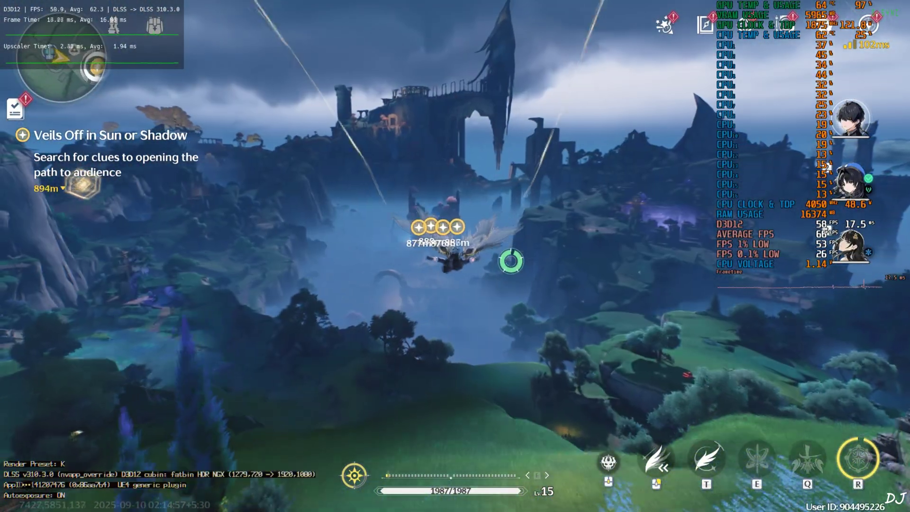
key(w)
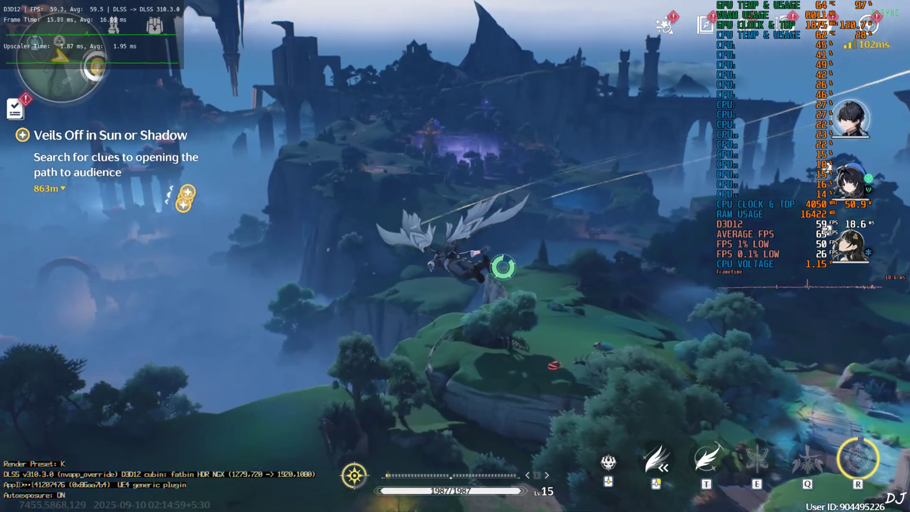
key(w)
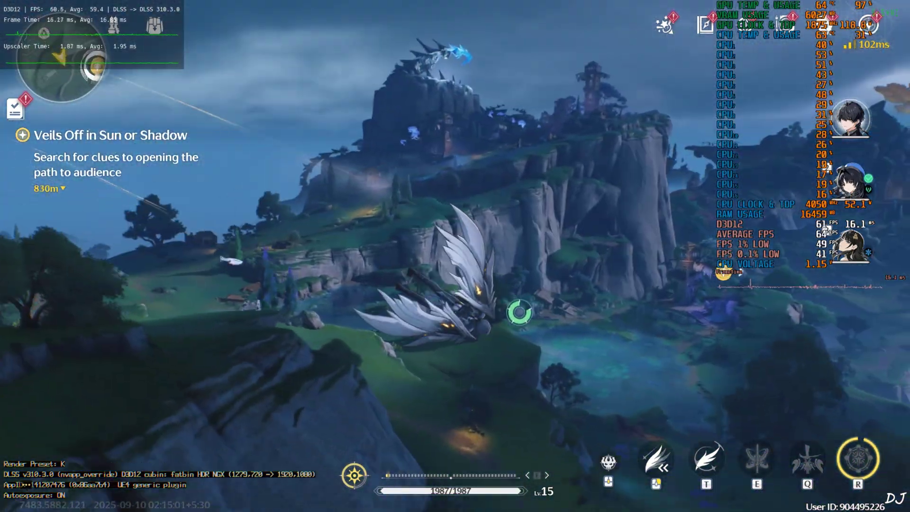
key(w)
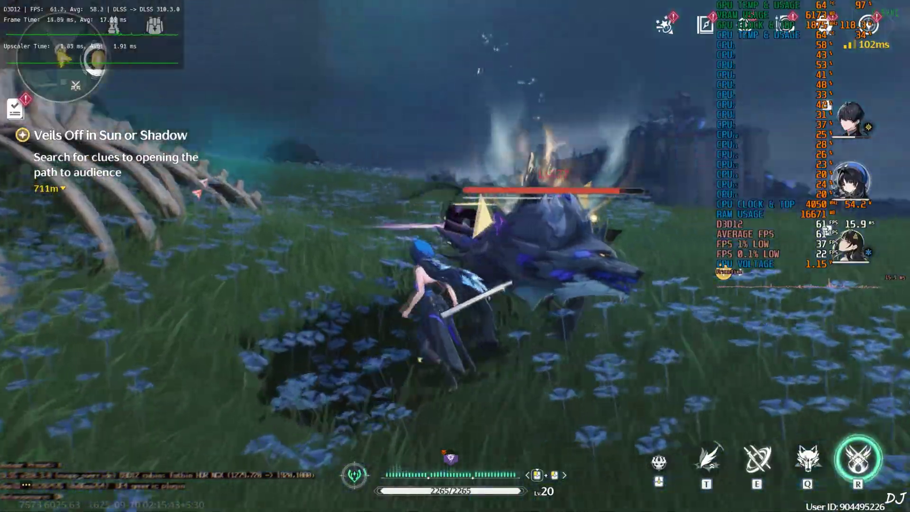
- Use the character's ultimate ability against the wolves and run through the grass to the cliff to check performance
key(r)
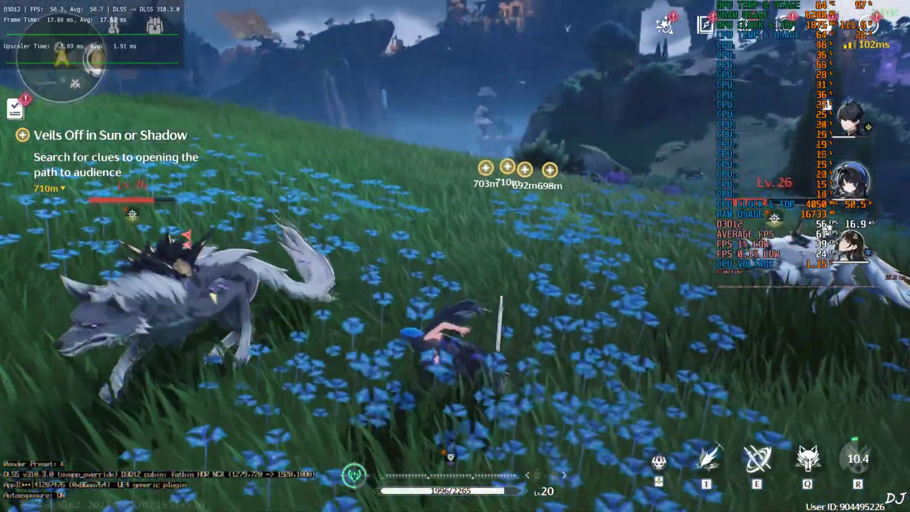
key(w)
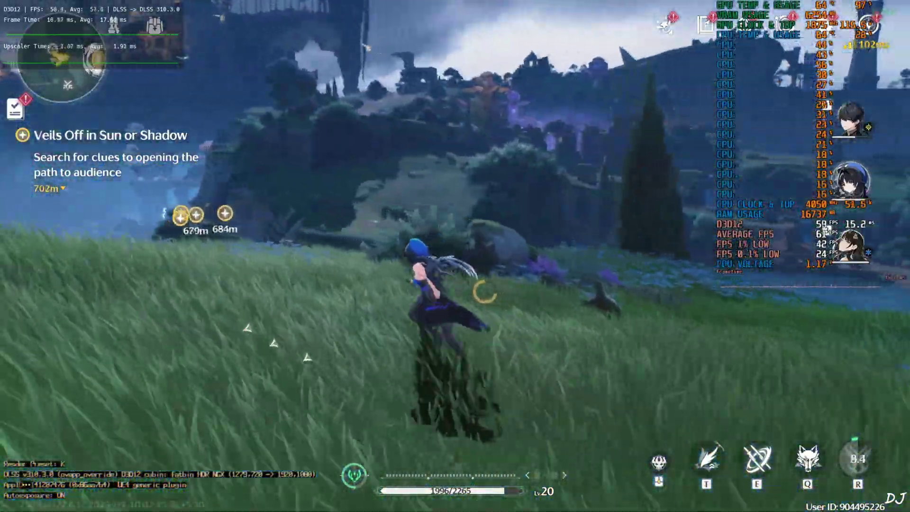
key(w)
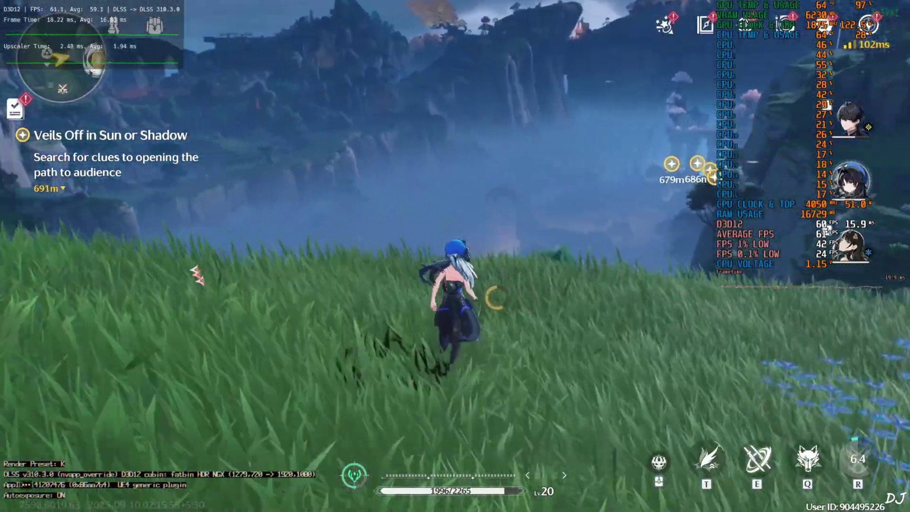
key(w)
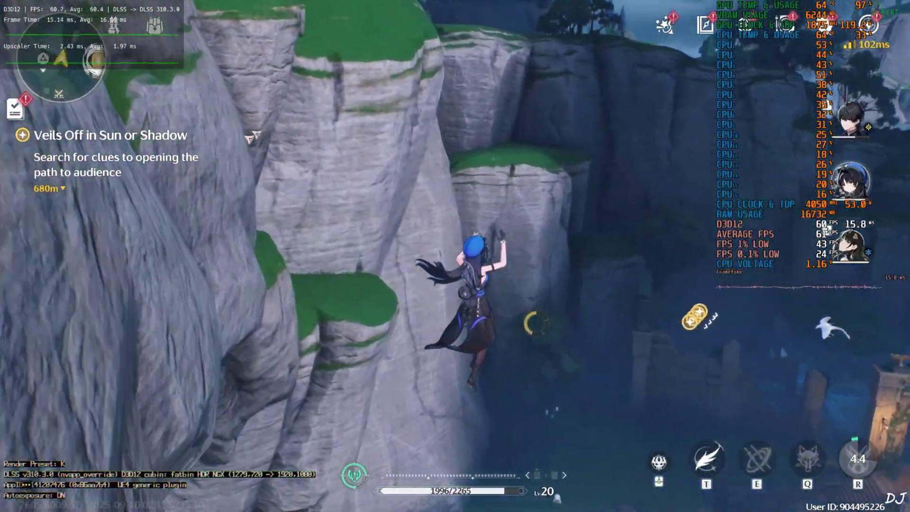
- Set OptiScaler's FG Source to DLSSG via Streamline and FG Output to XeFG, close its menu and quit the game
key(Insert)
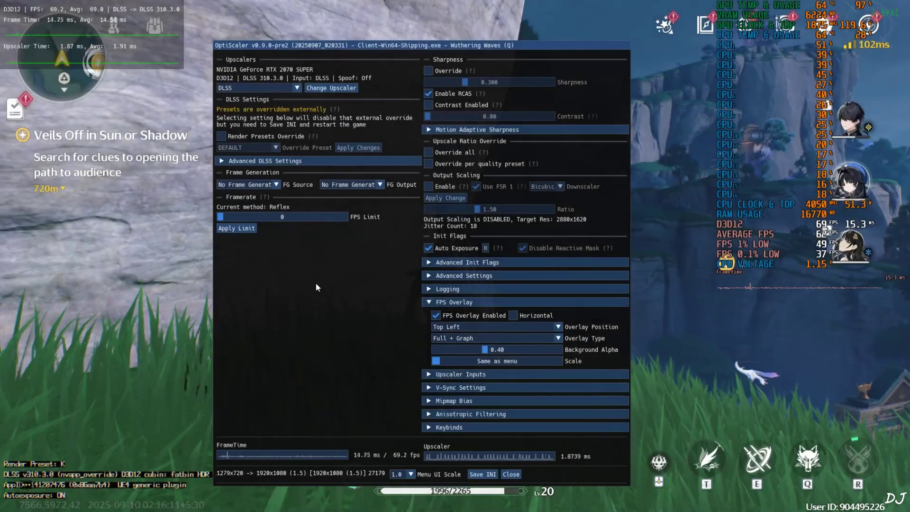
click(246, 185)
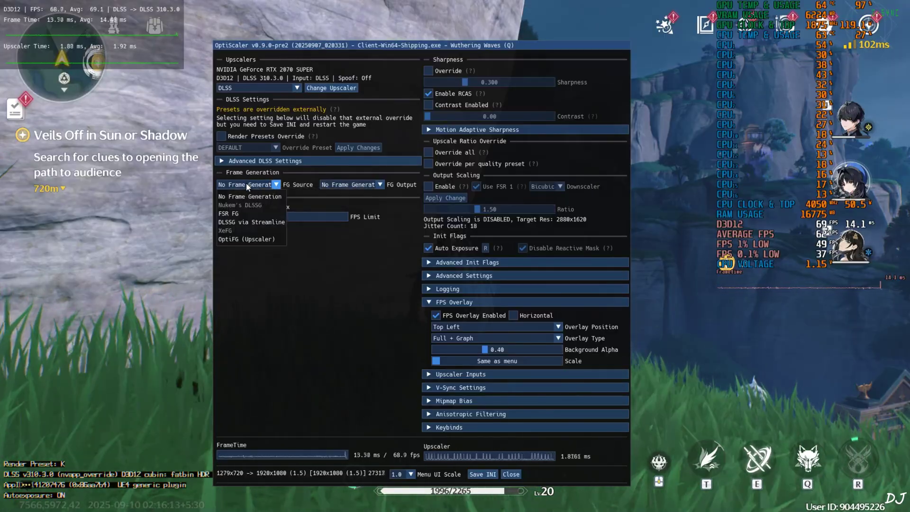
click(251, 223)
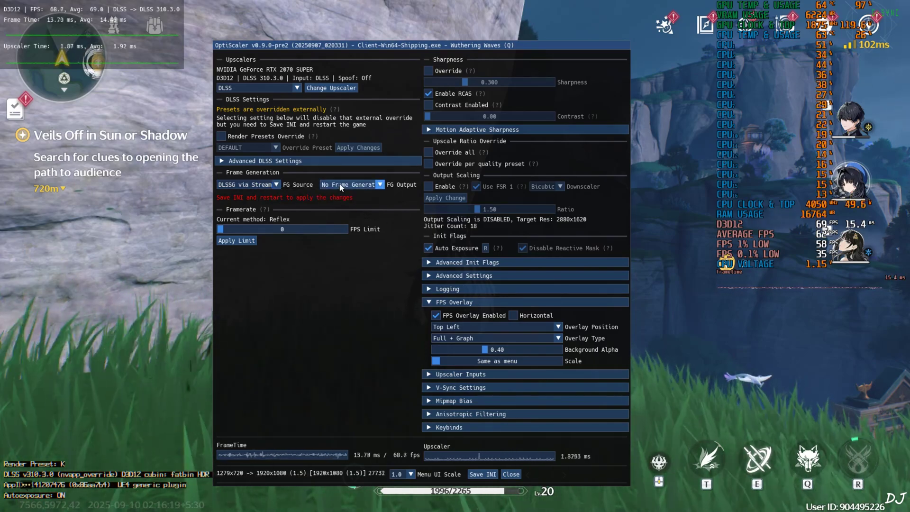
click(359, 188)
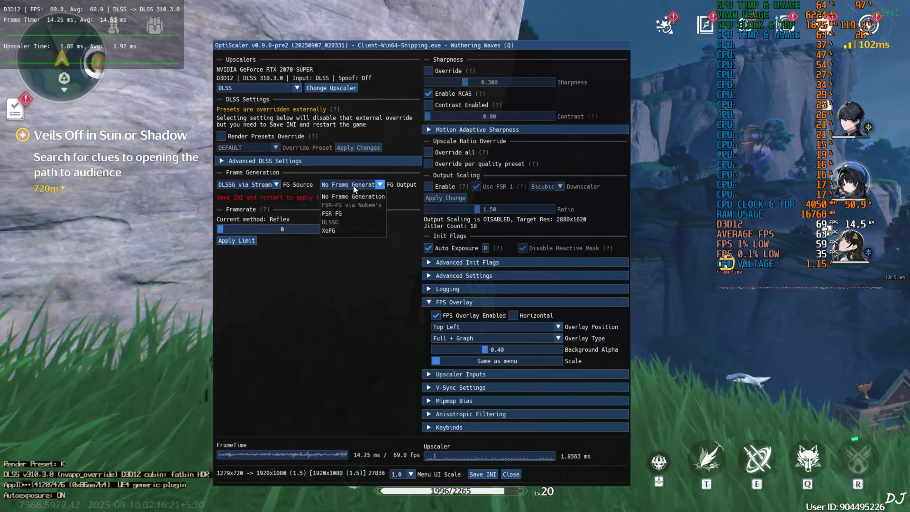
click(336, 231)
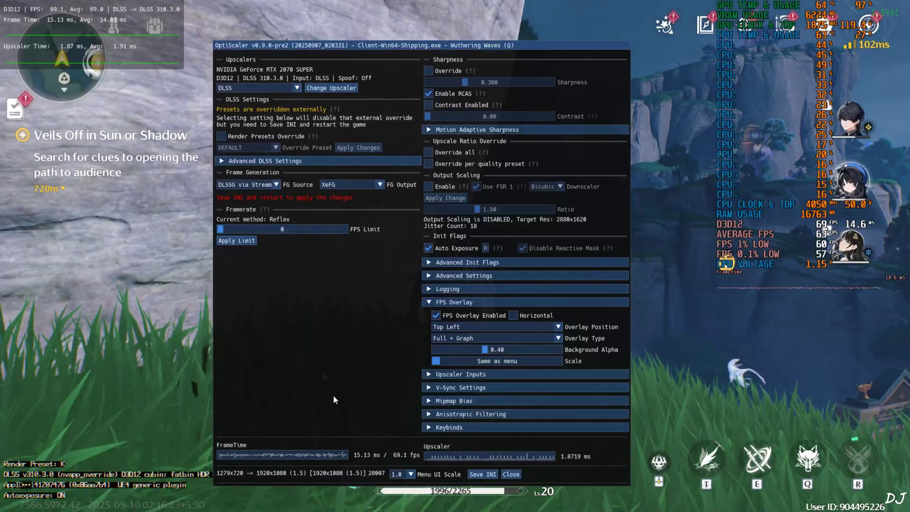
click(511, 475)
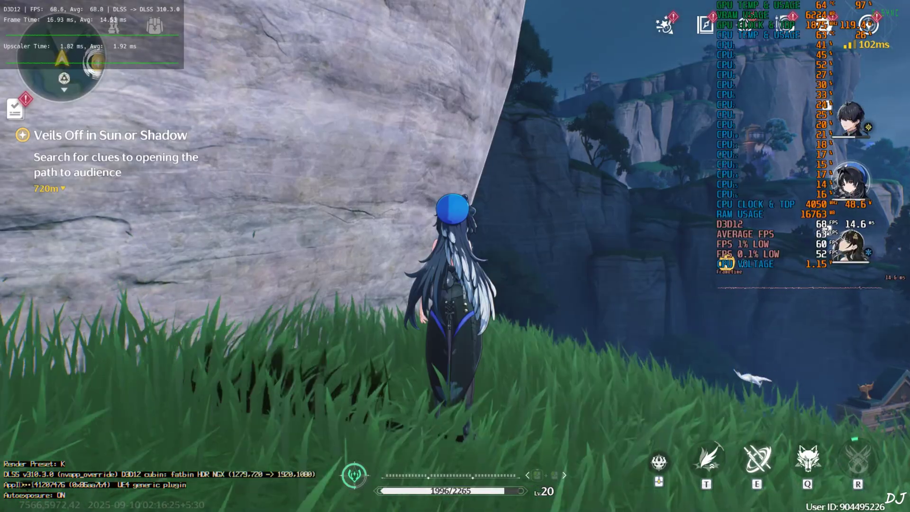
key(alt+F4)
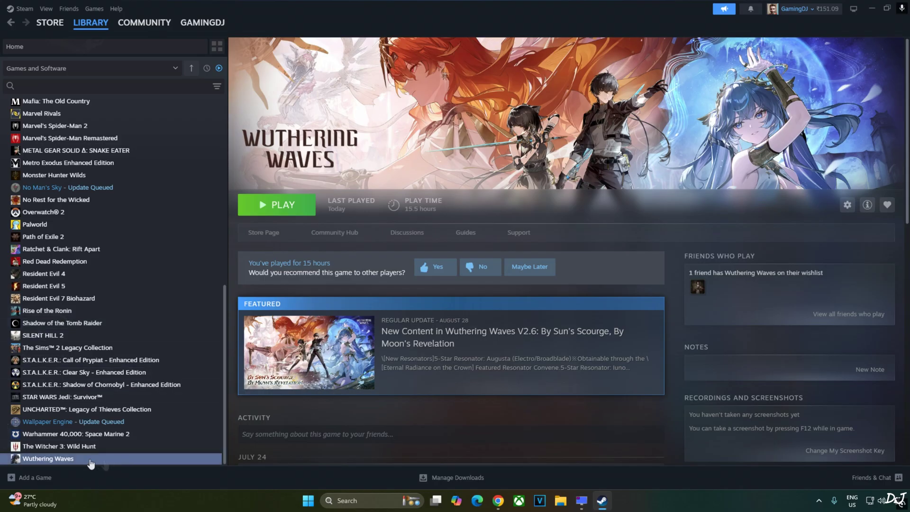
- Browse Wuthering Waves' local files from Steam and open the Client\Saved\Config\WindowsNoEditor folder
right_click(69, 457)
mouse_move(95, 430)
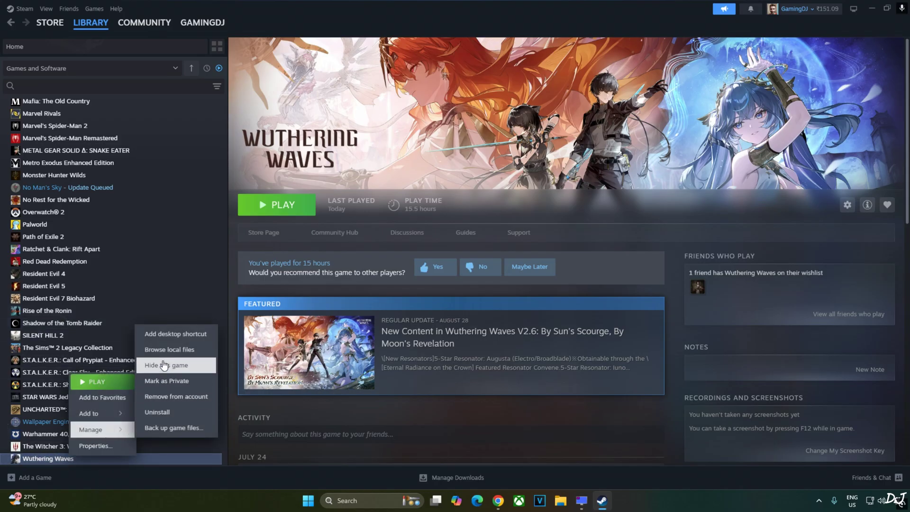
click(176, 350)
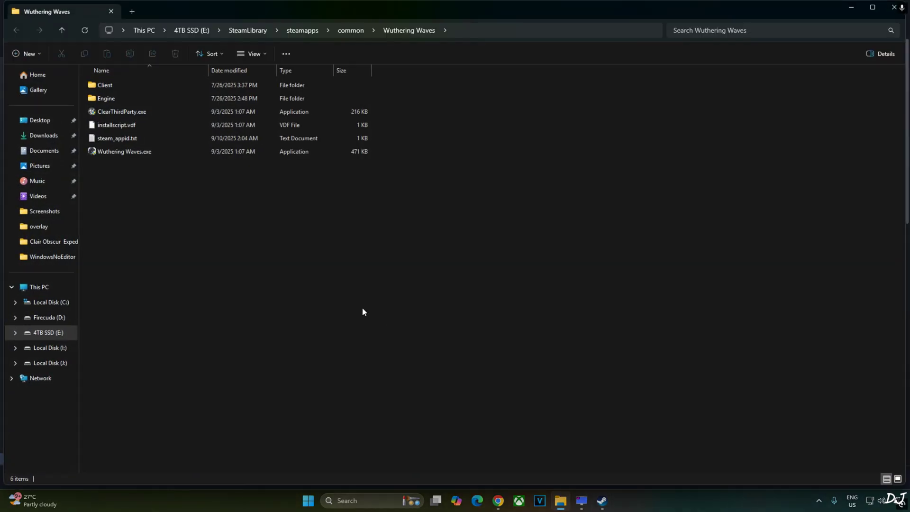
double_click(125, 85)
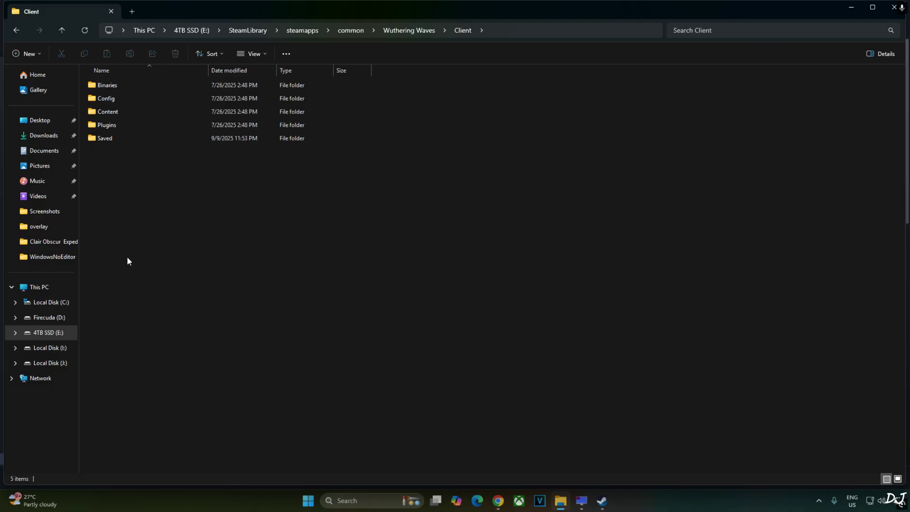
double_click(118, 138)
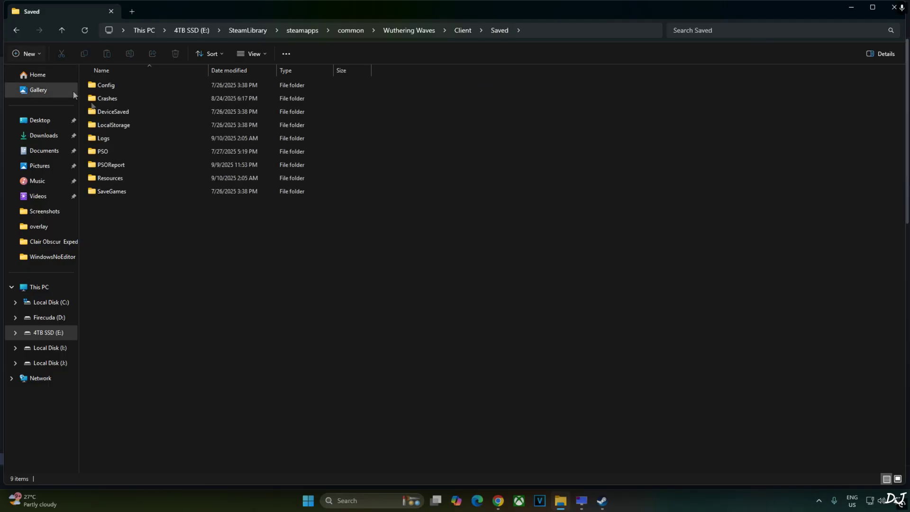
double_click(109, 86)
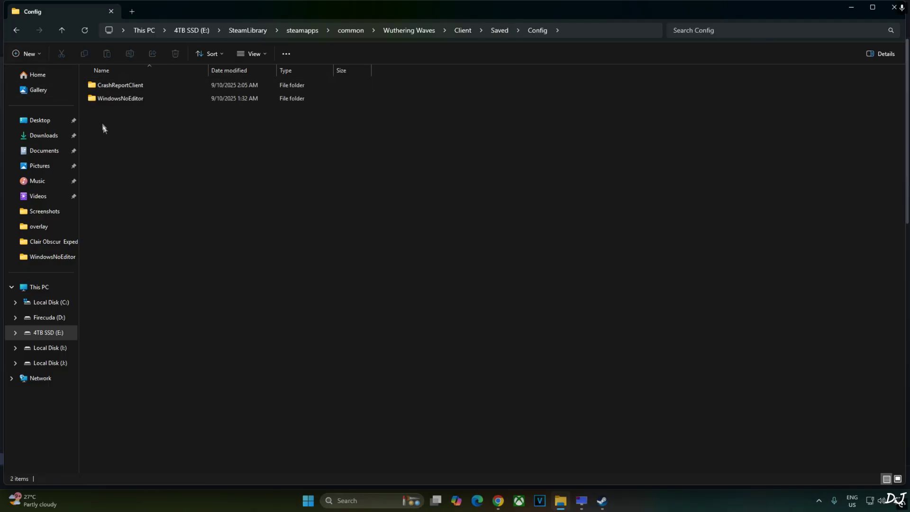
double_click(129, 98)
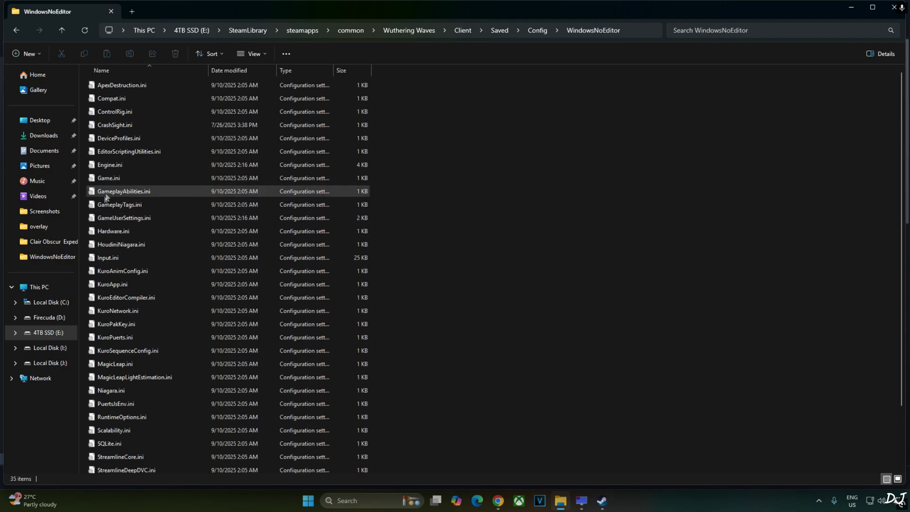
- Paste a [SystemSettings] section with r.Streamline.DLSSG.Enable=1 and t.Streamline.Reflex.Enable=1 at the end of Engine.ini
double_click(125, 167)
scroll(350, 329, down, 1)
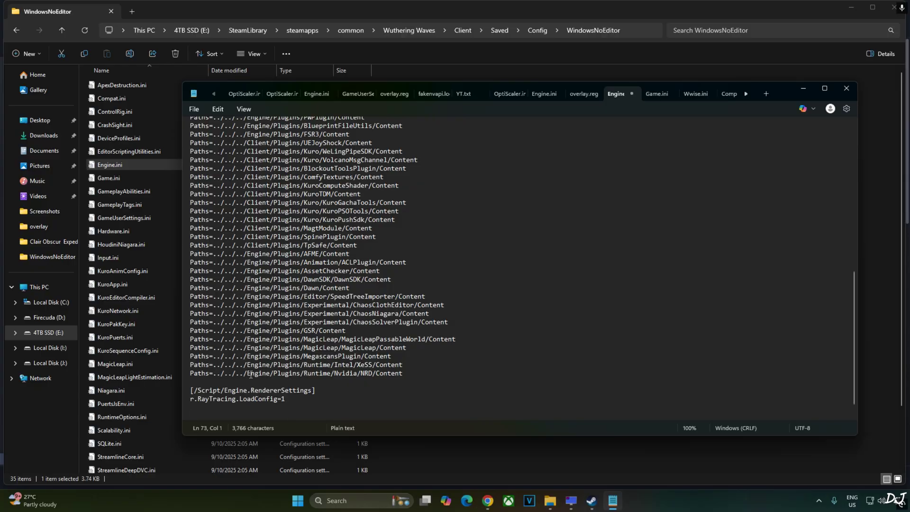
scroll(251, 374, down, 1)
right_click(202, 401)
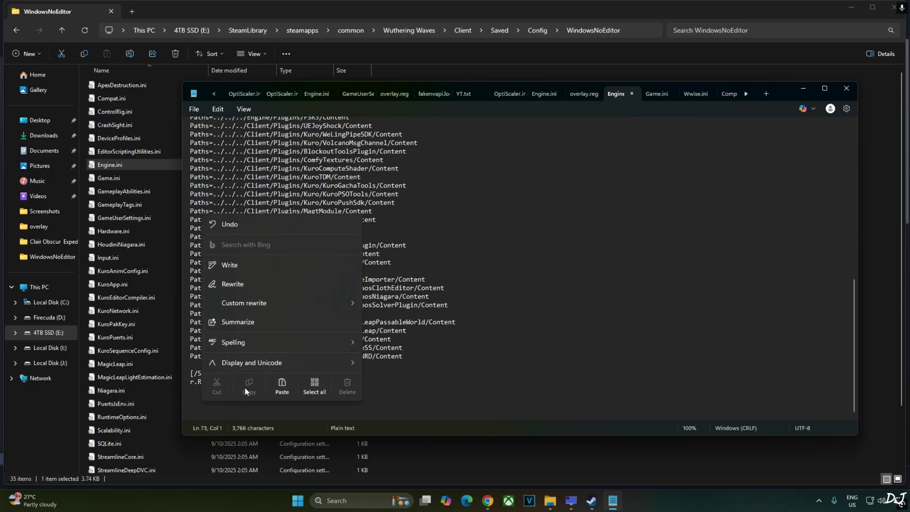
click(282, 386)
scroll(332, 386, down, 1)
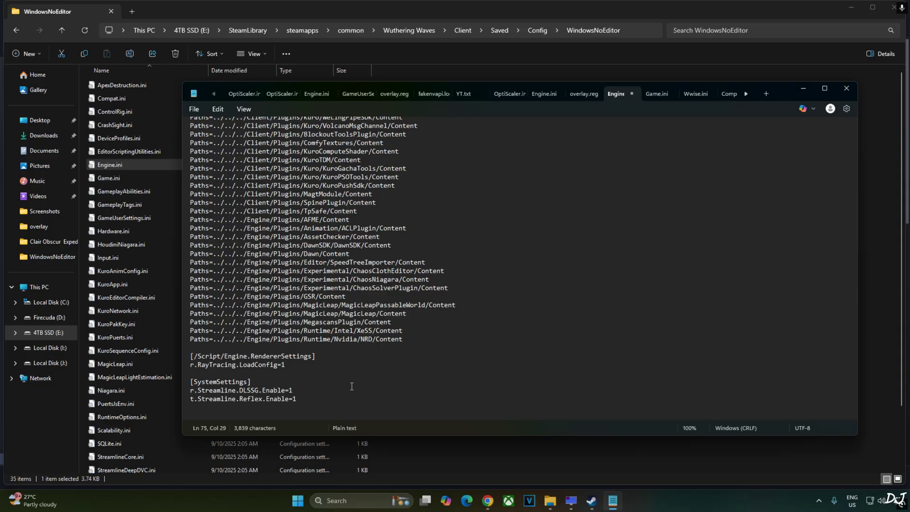
- Save Engine.ini and close both the text editor and the configuration folder window
click(198, 110)
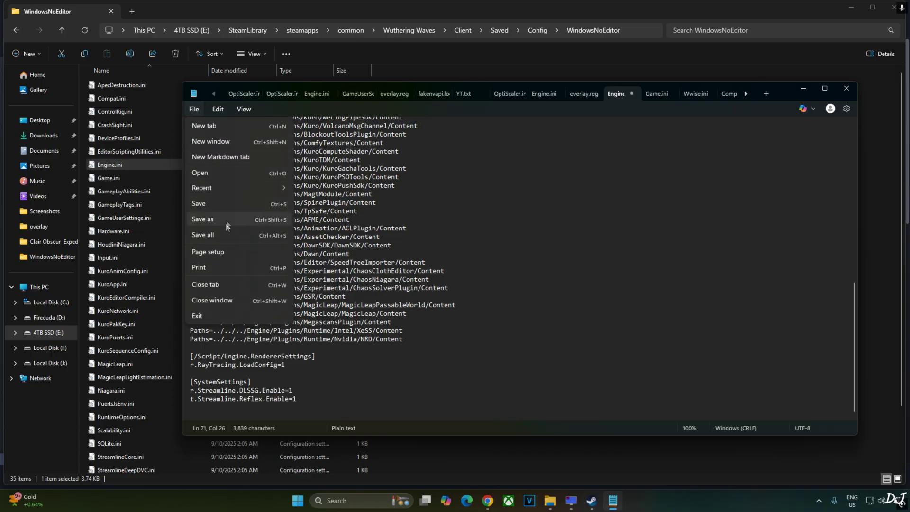
click(243, 210)
click(846, 89)
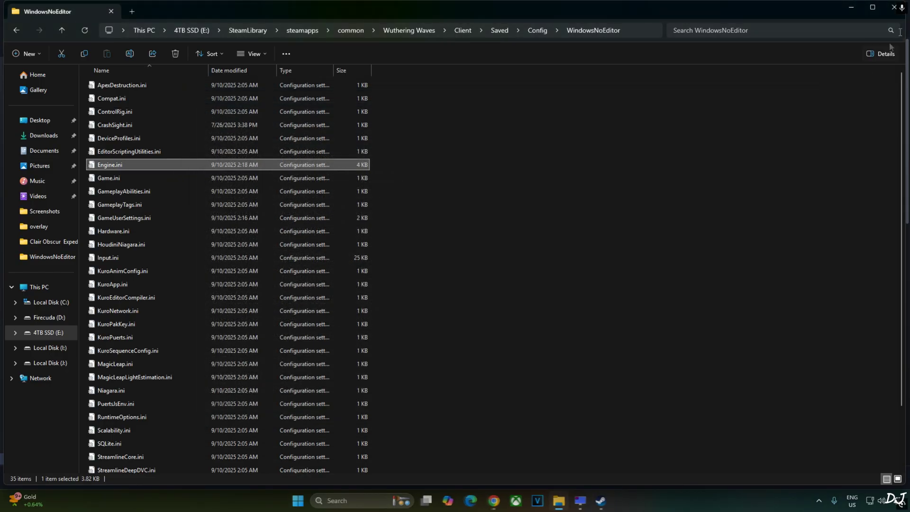
click(896, 8)
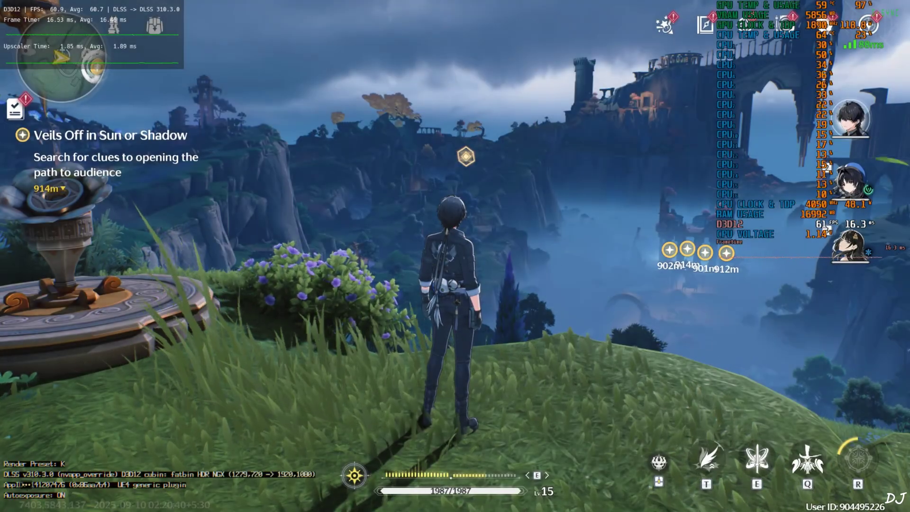
- Bring up the OptiScaler menu in the relaunched game and activate XeFG frame generation
key(Insert)
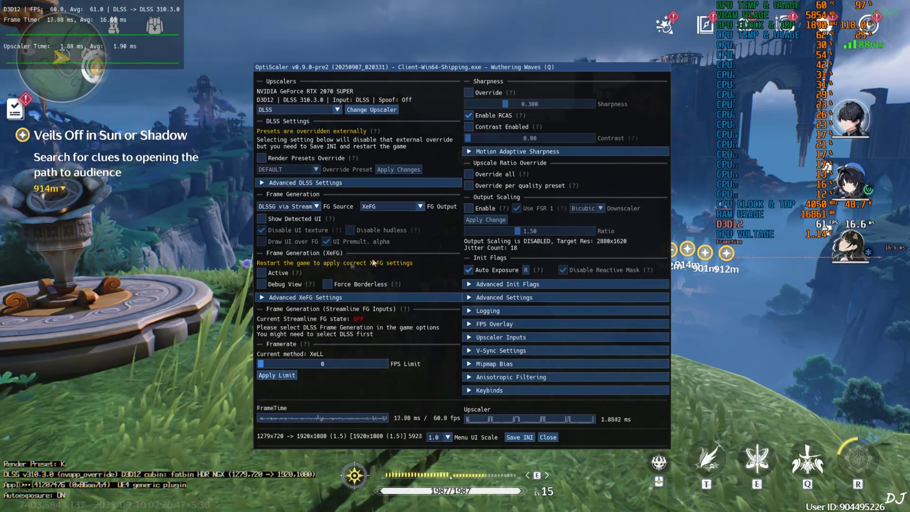
click(261, 273)
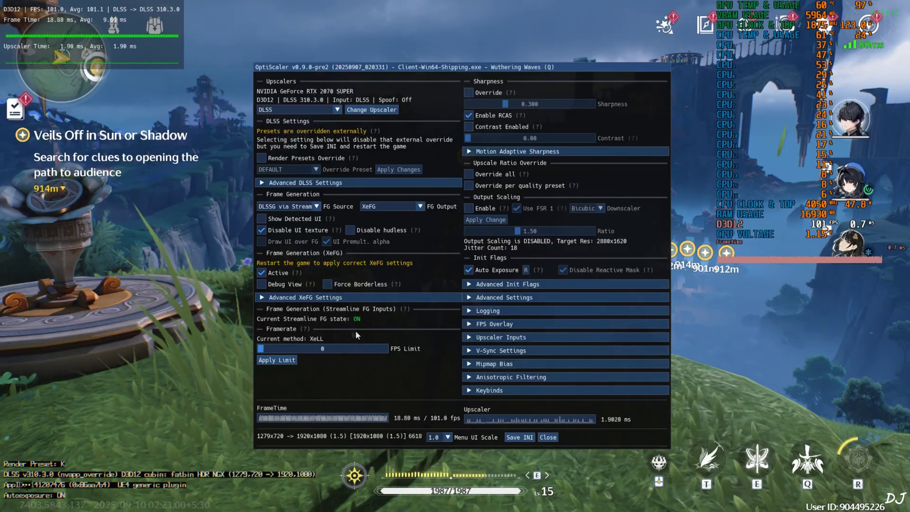
- Try an FPS limit of 11, and reset the limit to 0 and apply it
click(268, 348)
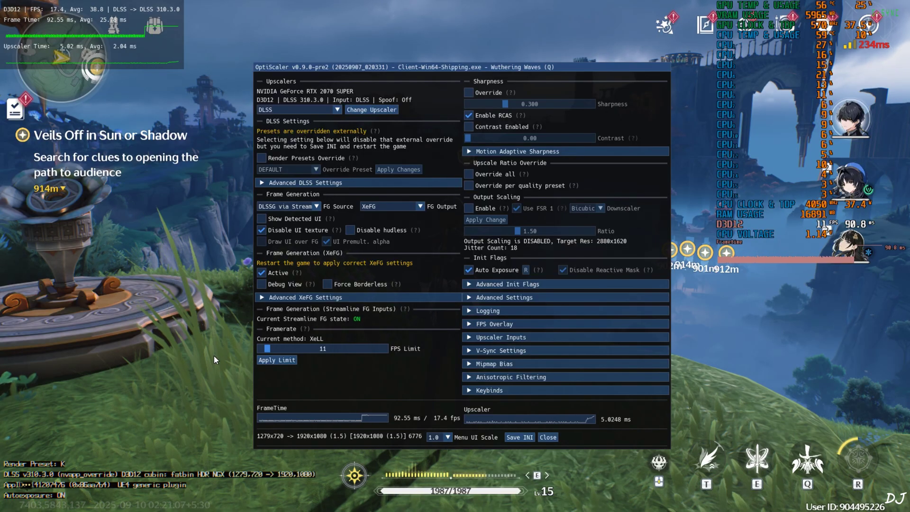
drag(267, 350, 251, 351)
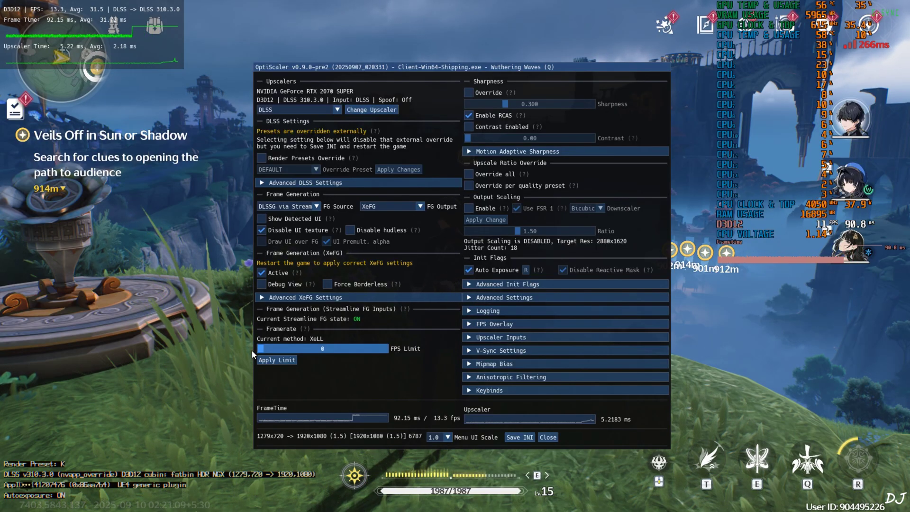
click(280, 360)
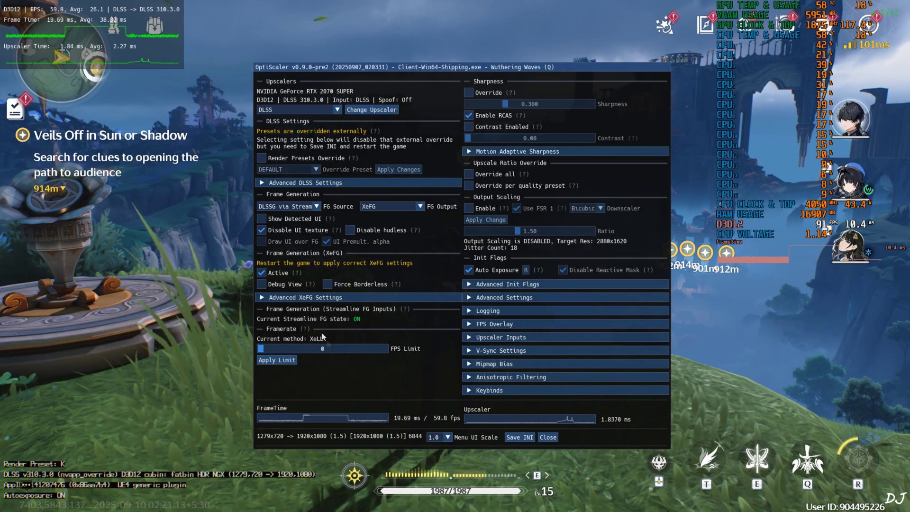
- Enable the XeFG Debug View, close the OptiScaler menu and run around the hillside to check frame generation
click(262, 285)
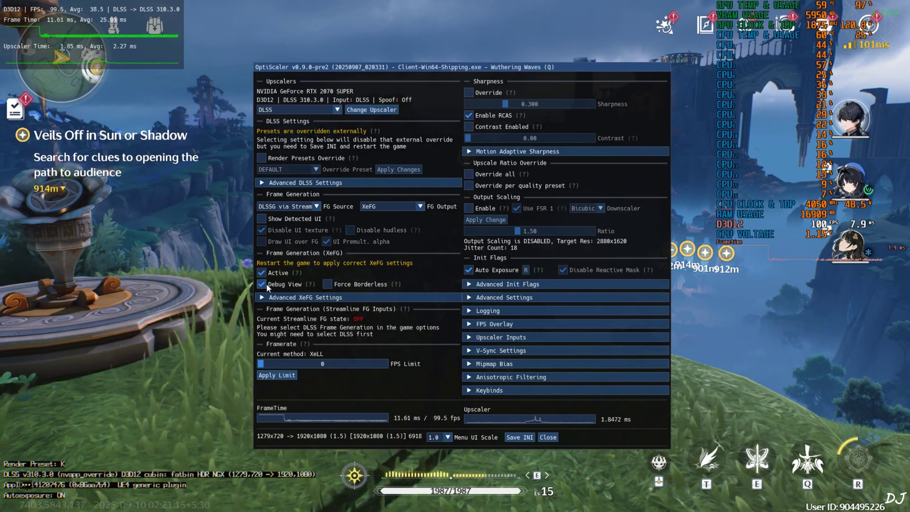
click(549, 437)
key(w)
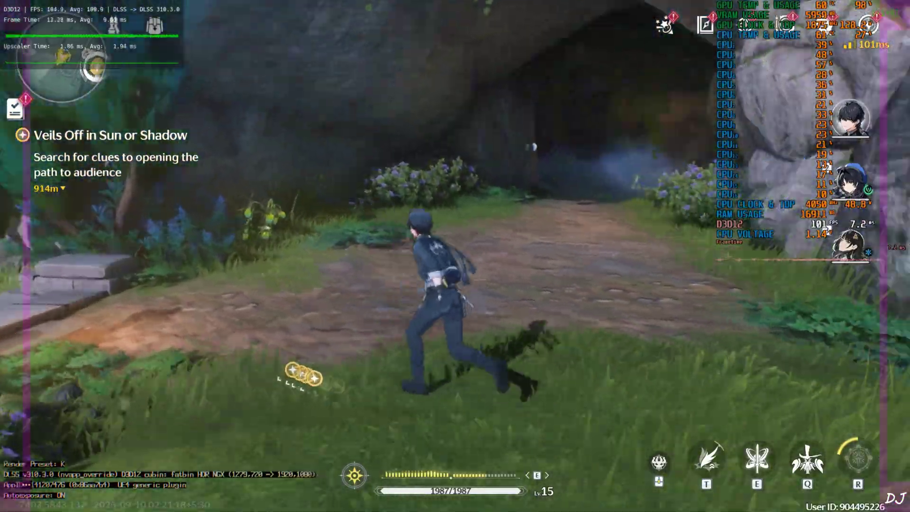
key(w)
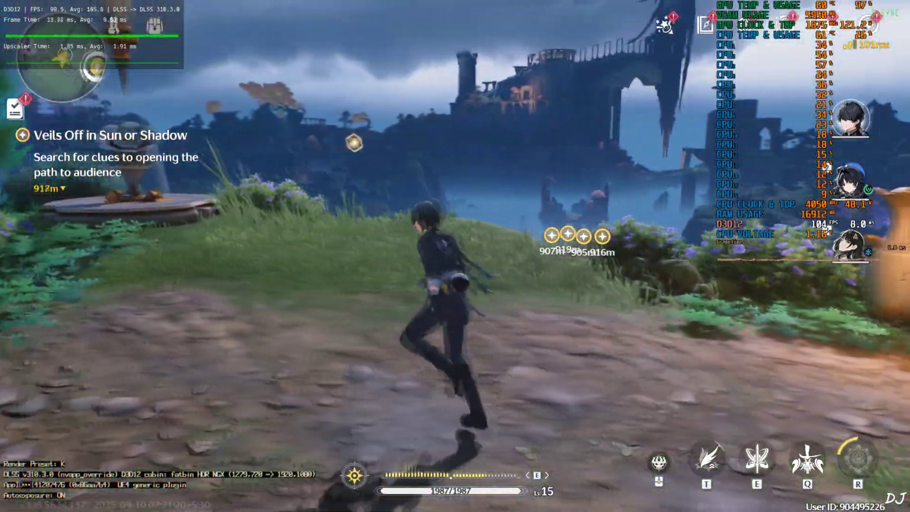
- Run around the hillside with the XeFG Debug View on, and disable Debug View in OptiScaler and close its menu
key(w)
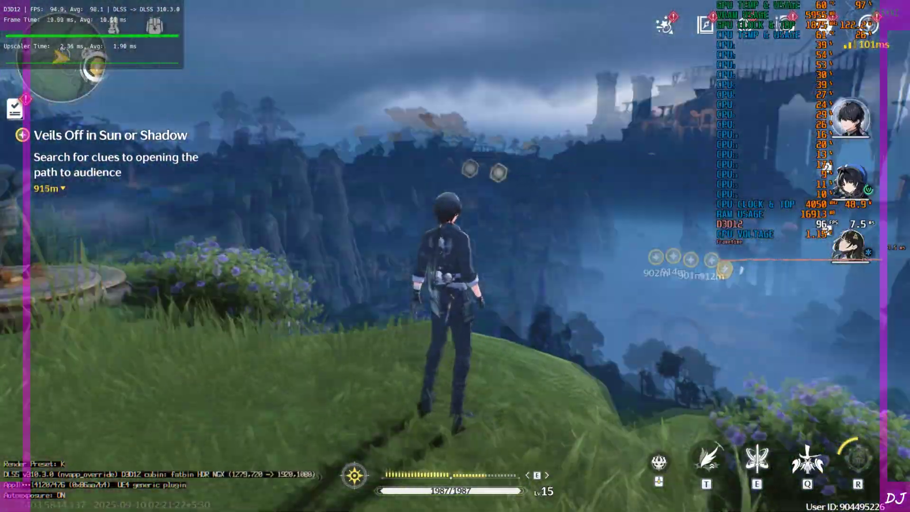
key(w)
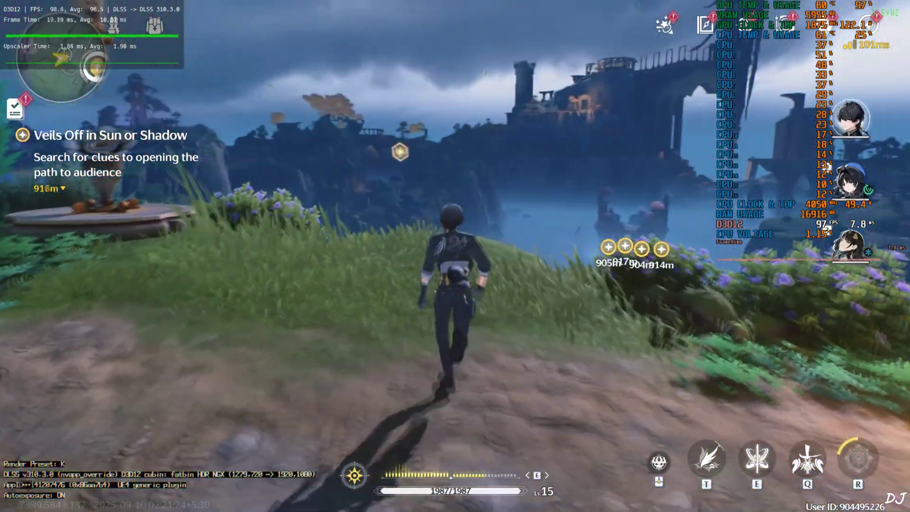
key(w)
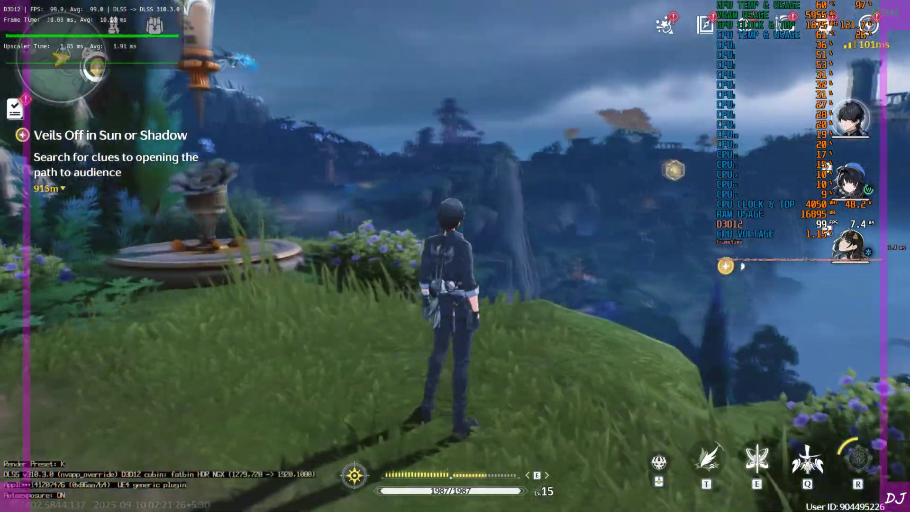
key(Insert)
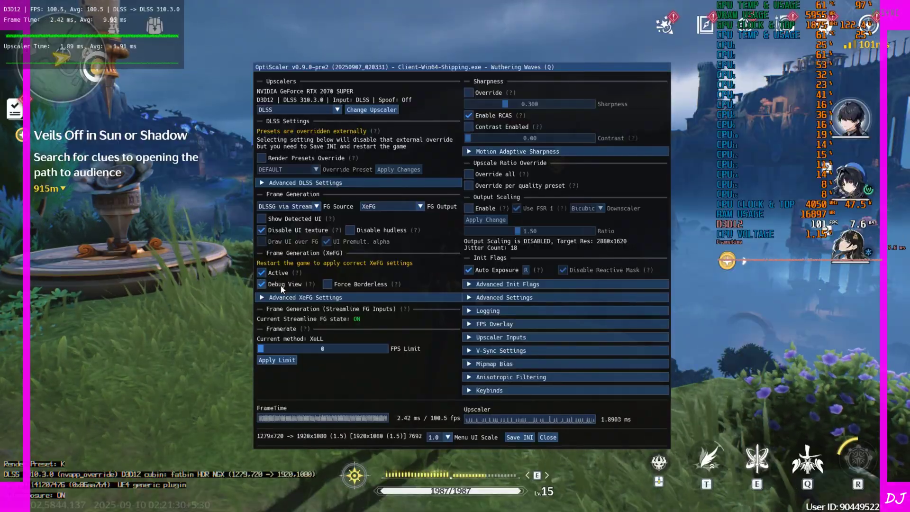
click(541, 439)
- Run across the hilltop to the cliff edge, leap off and take flight over the valley to test frame generation
key(w)
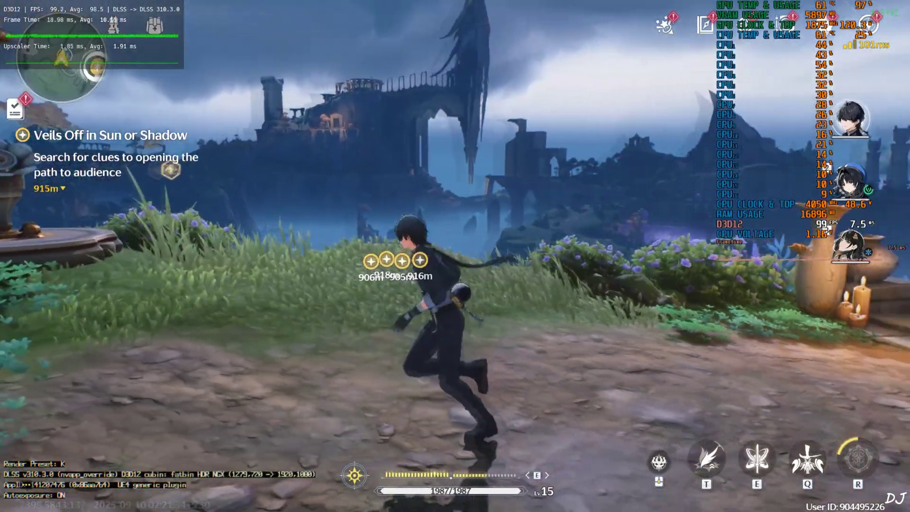
key(w)
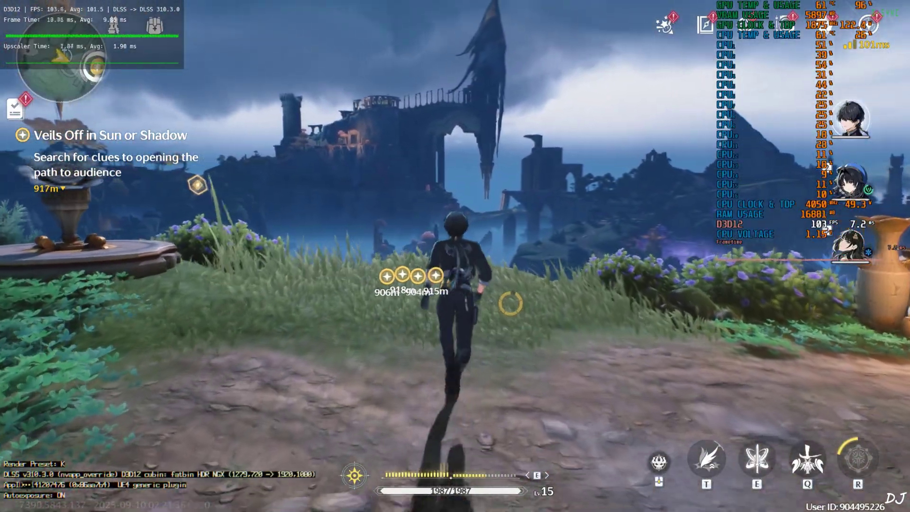
key(w)
key(space)
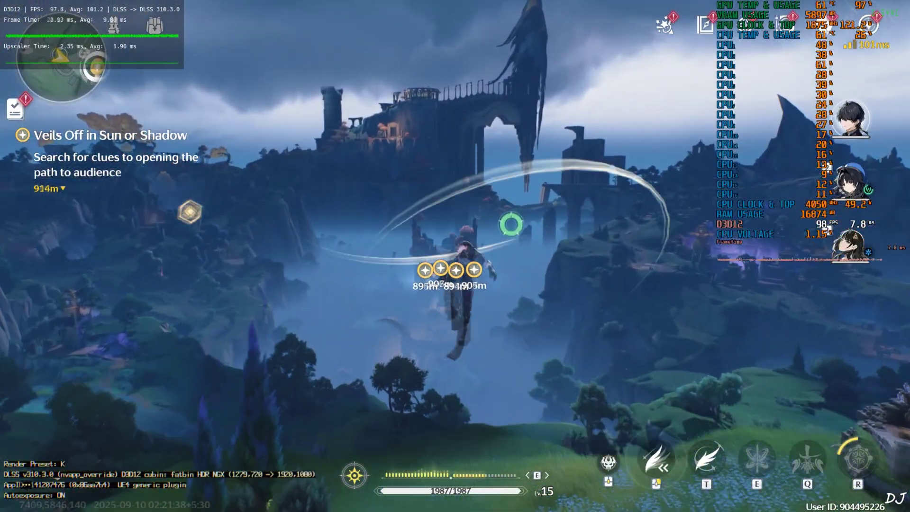
key(w)
key(space)
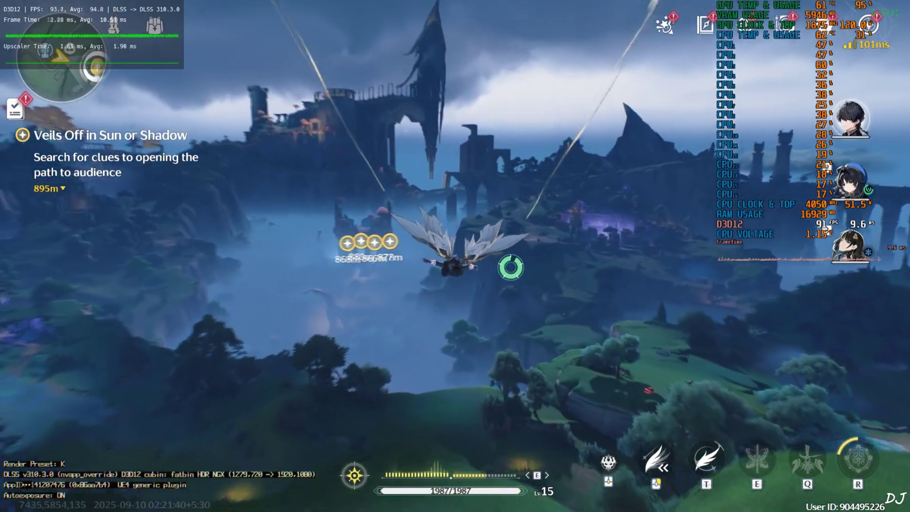
- Fly over the misty valley and grassy plateaus to check smoothness in flight, and switch from flying to gliding
key(w)
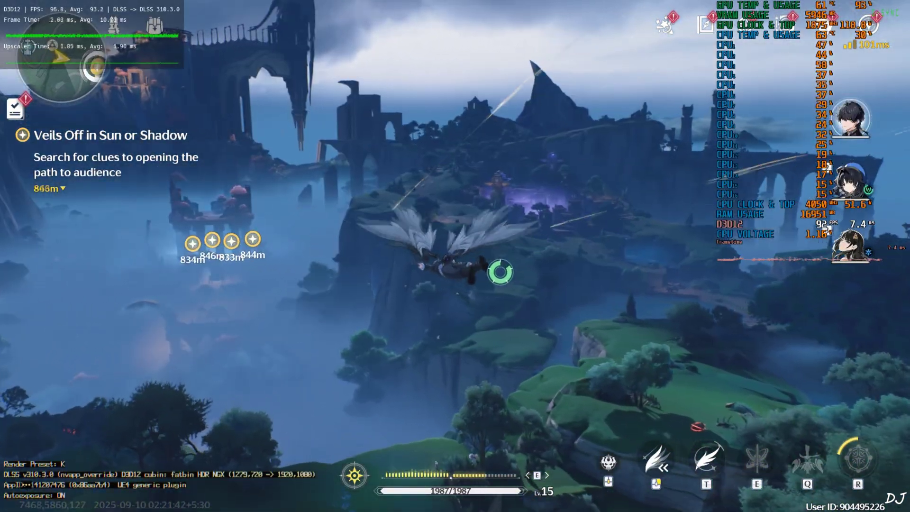
key(w)
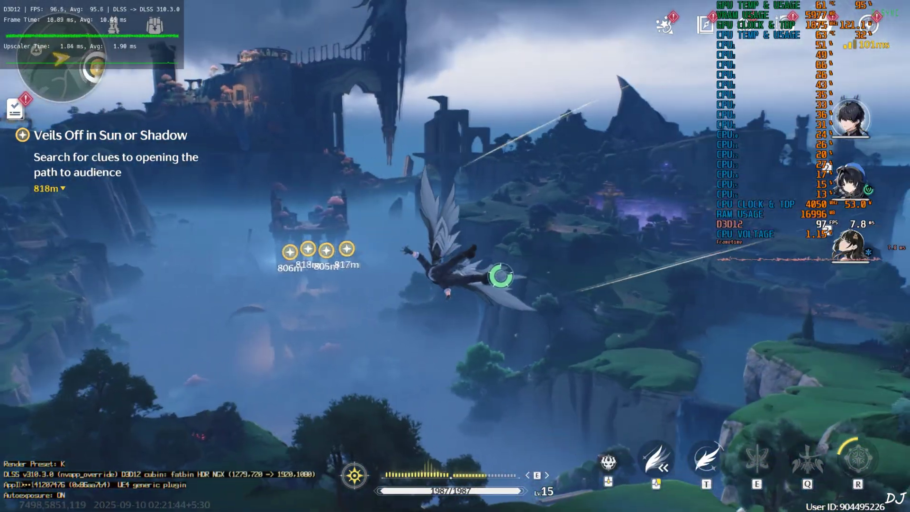
key(w)
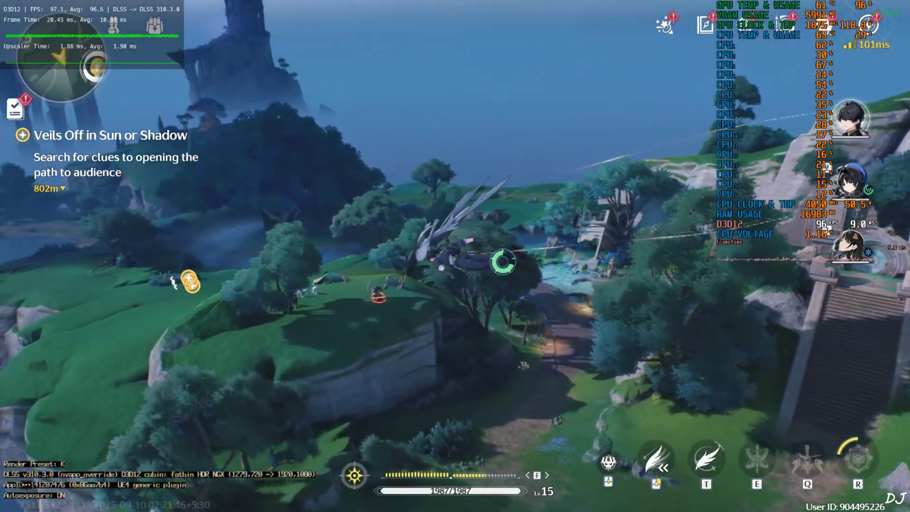
key(w)
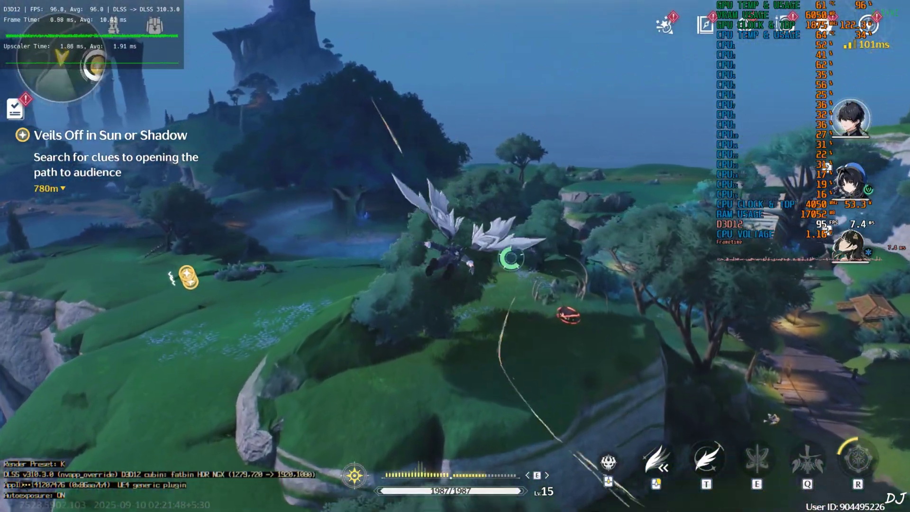
key(w)
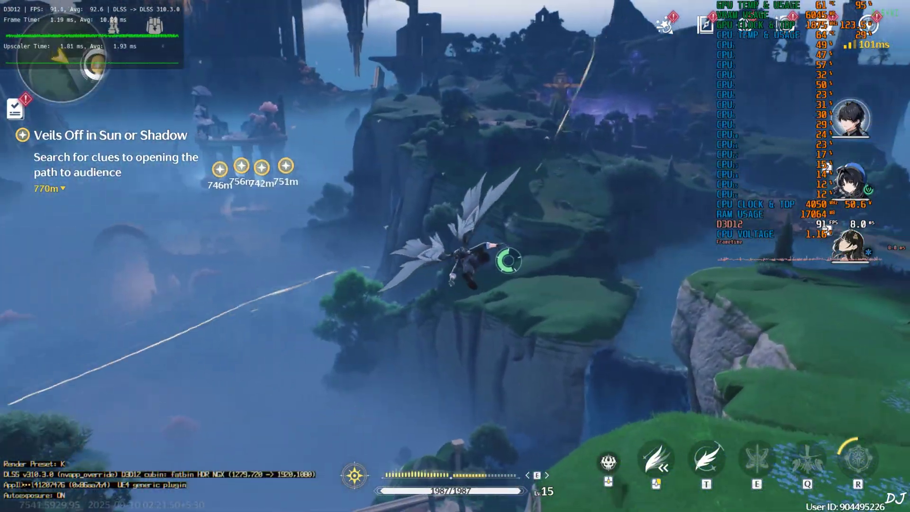
key(w)
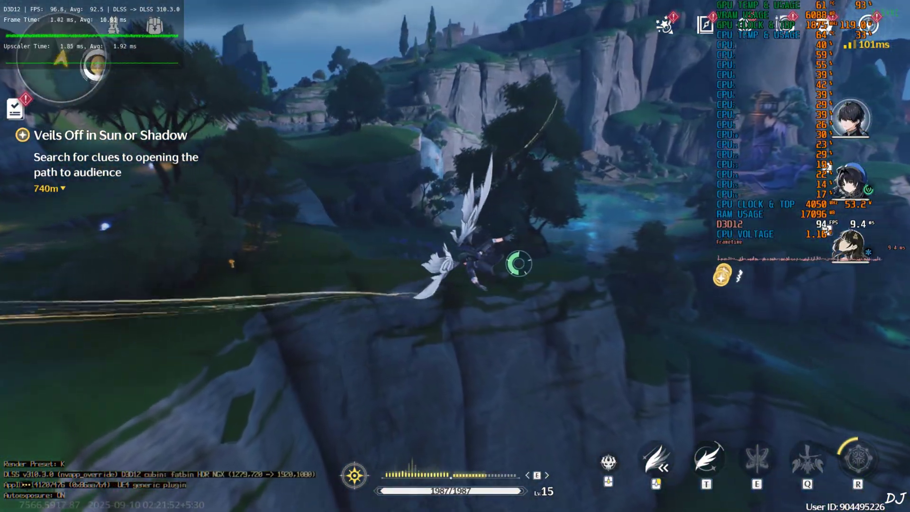
key(t)
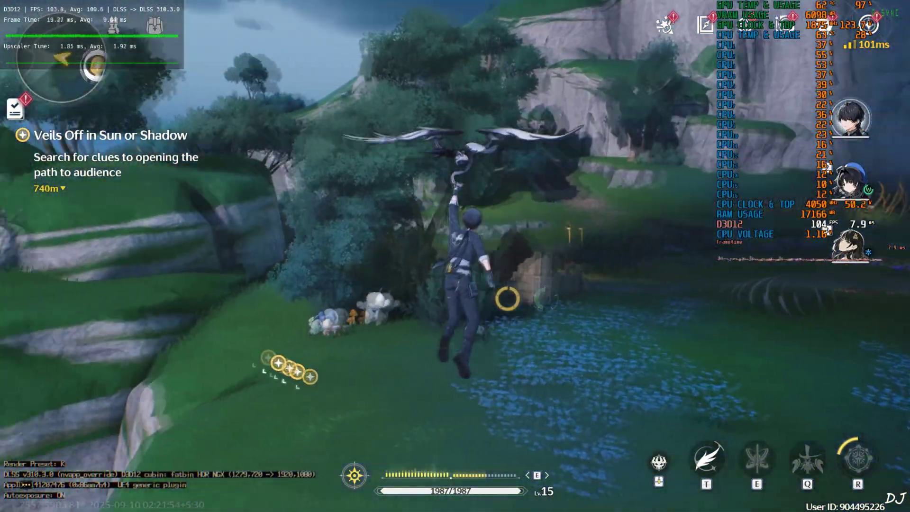
- Glide down to the grassy plateau and run through the blue flowers to the group of Lv. 26 enemies
key(w)
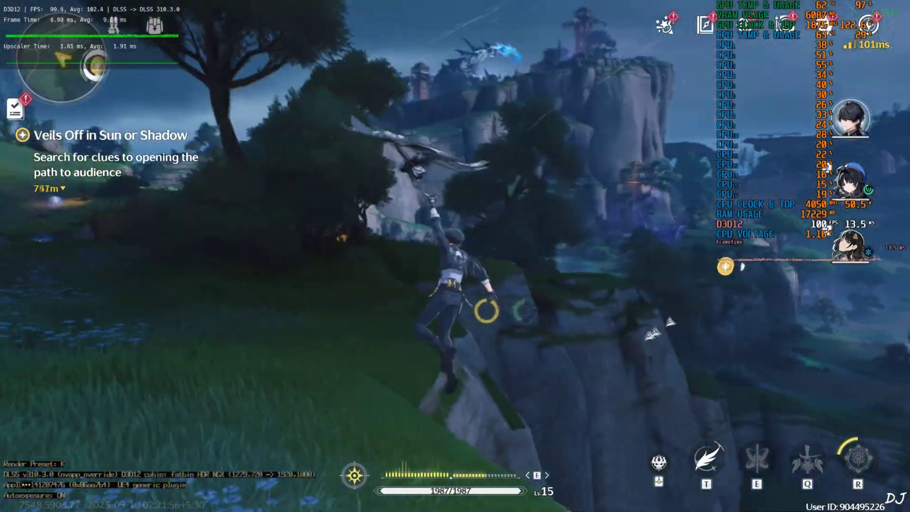
key(w)
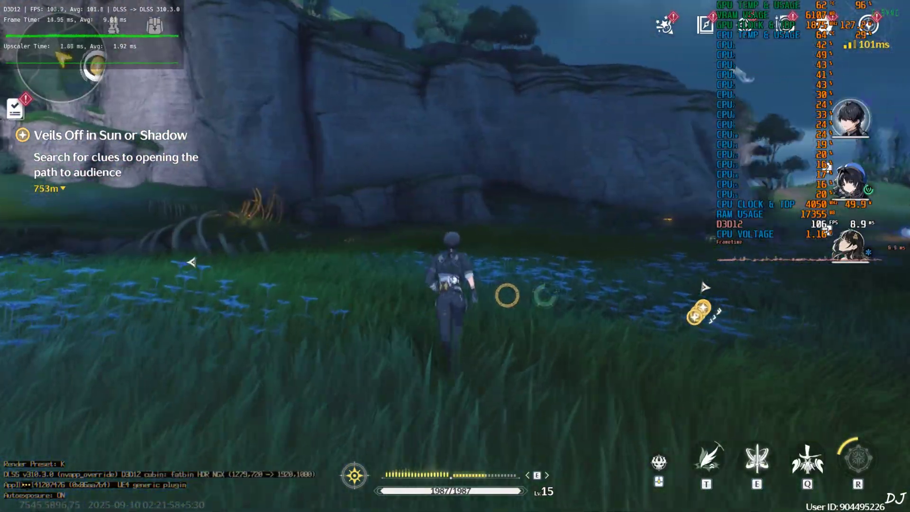
key(w)
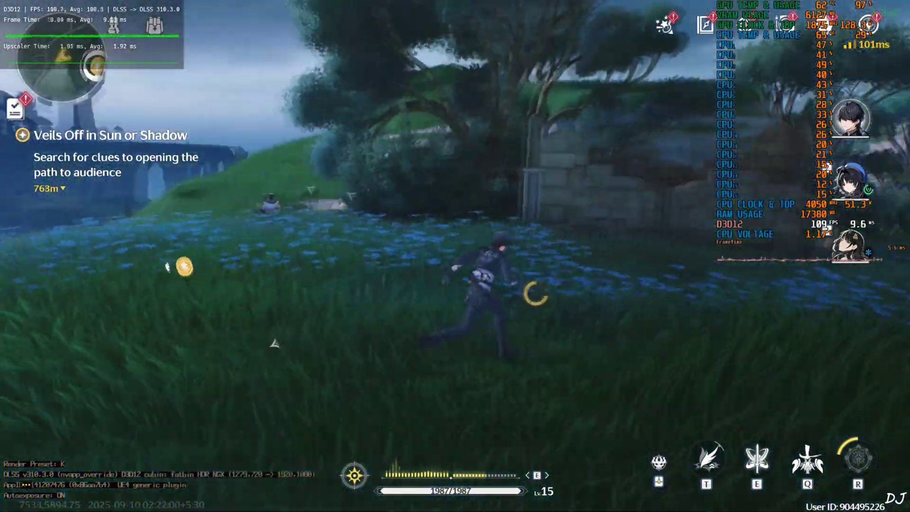
key(w)
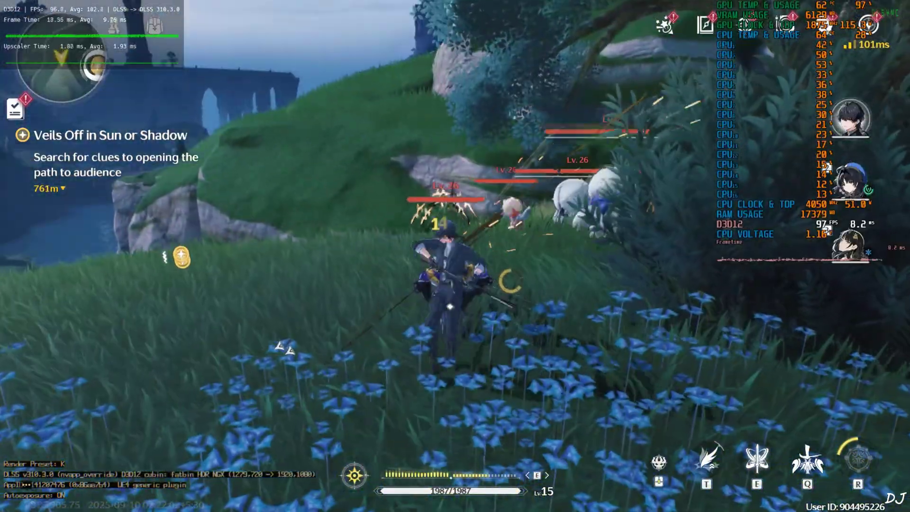
- Fight the Lv. 26 enemies with repeated basic attacks to test frame generation in combat
click(456, 256)
click(455, 256)
click(455, 256)
click(456, 256)
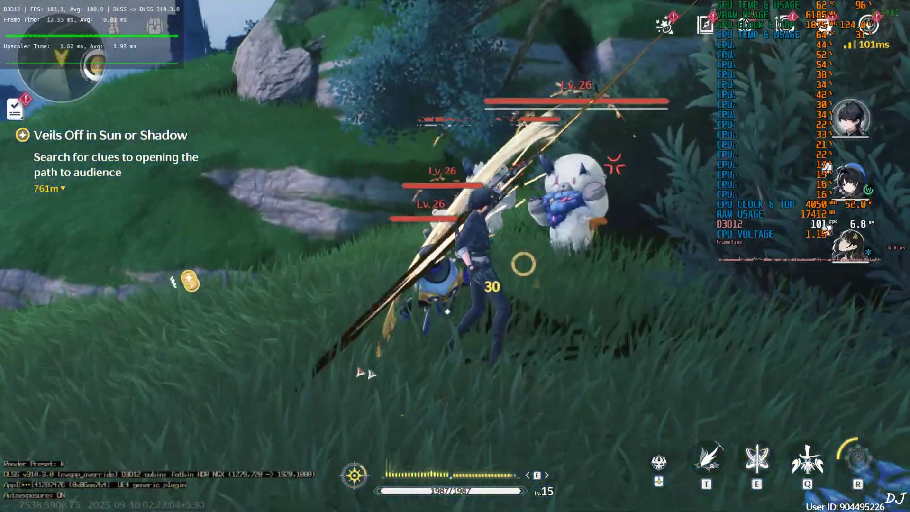
click(455, 256)
click(455, 256)
click(455, 256)
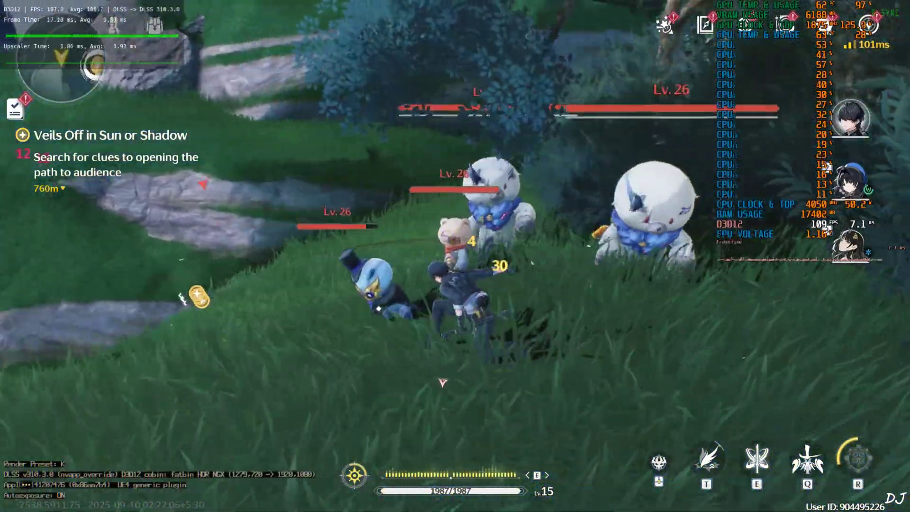
click(456, 256)
click(455, 256)
click(455, 256)
click(455, 256)
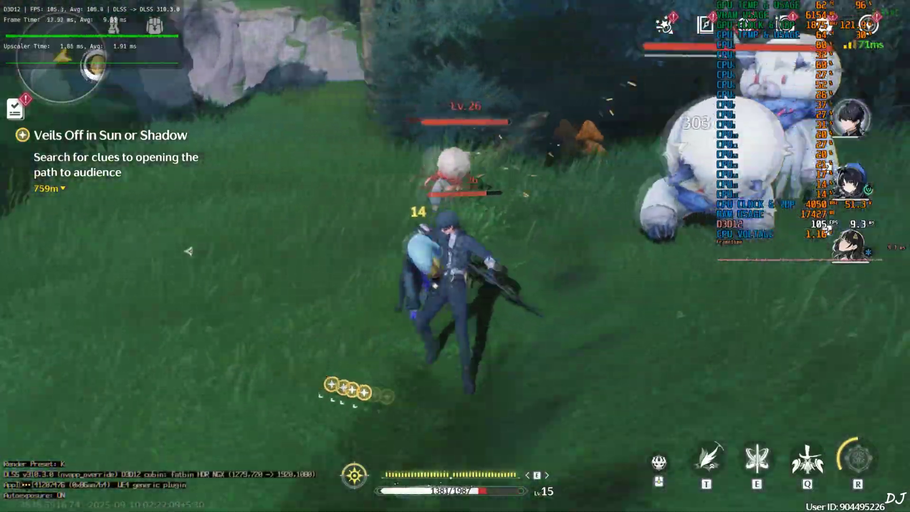
click(455, 256)
click(455, 256)
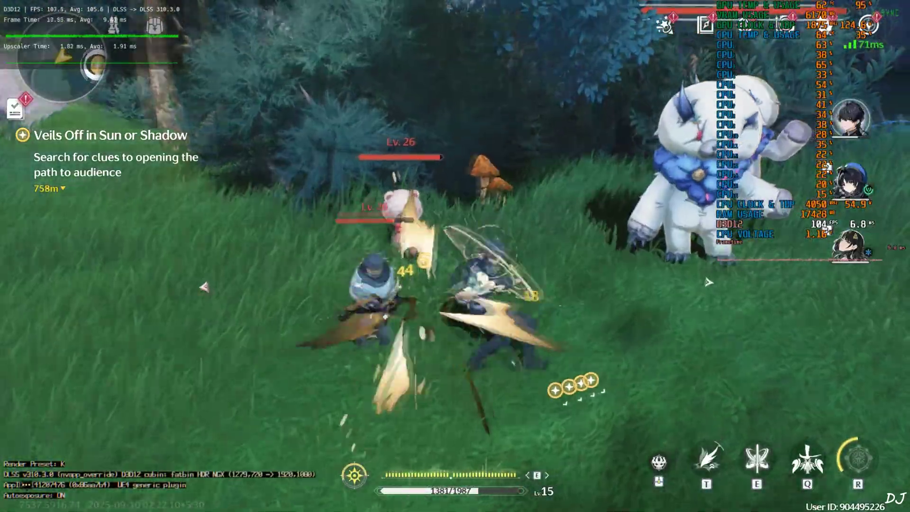
click(455, 256)
click(456, 257)
click(455, 256)
- Dodge away from the large white enemies and strike back with the character's skill and a basic attack
key(shift)
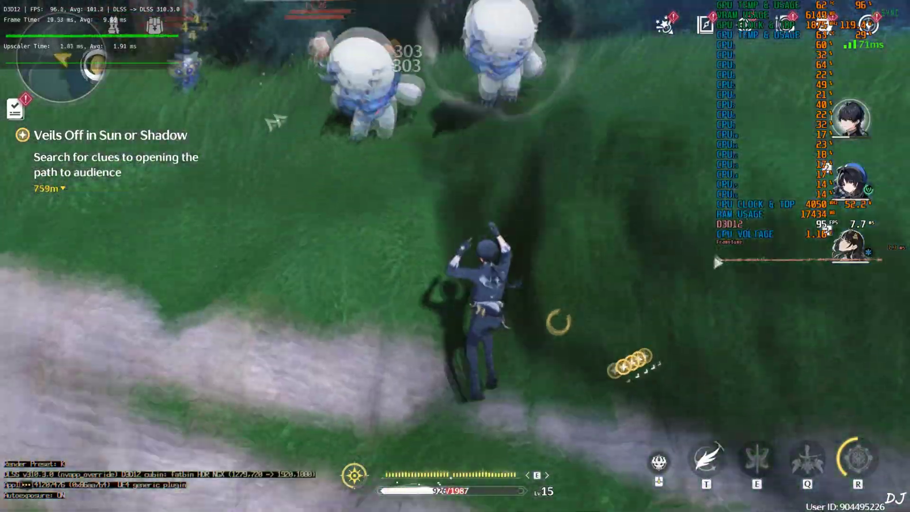
key(e)
click(455, 256)
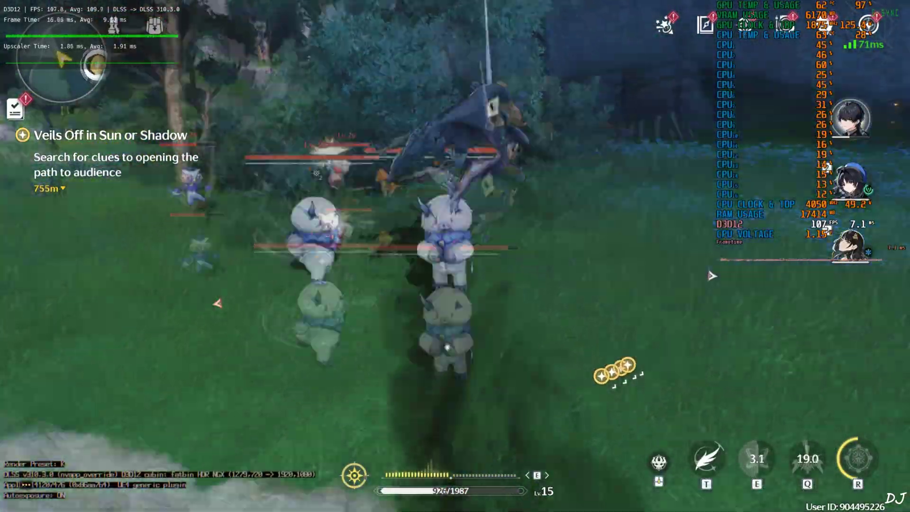
- Sprint away from the enemies and circle through the blue flower meadow beside them
key(w)
key(w)
key(shift)
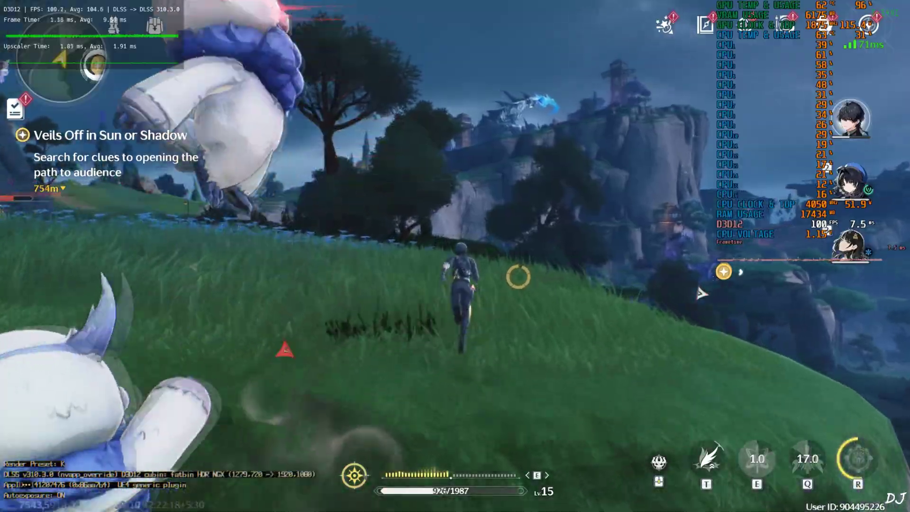
key(d)
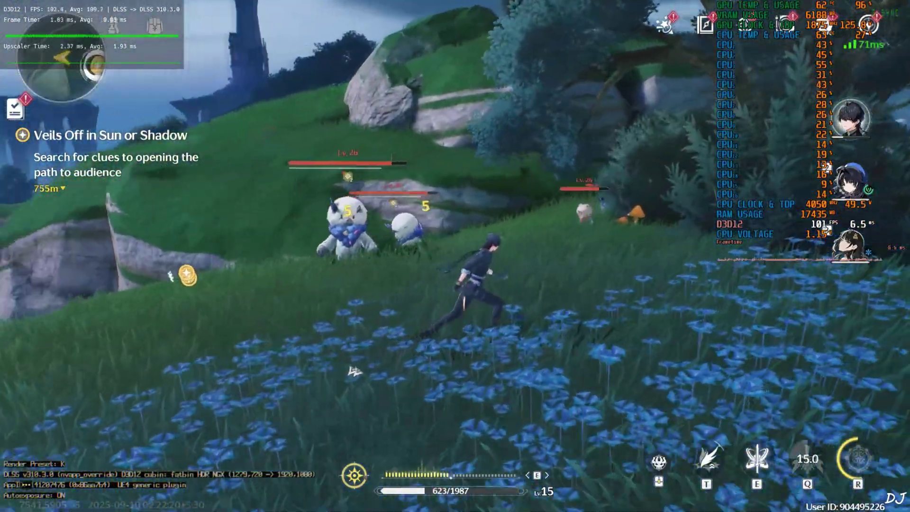
key(s)
key(w)
- Switch to the third party member and attack the enemies with a basic attack and the echo ability
key(3)
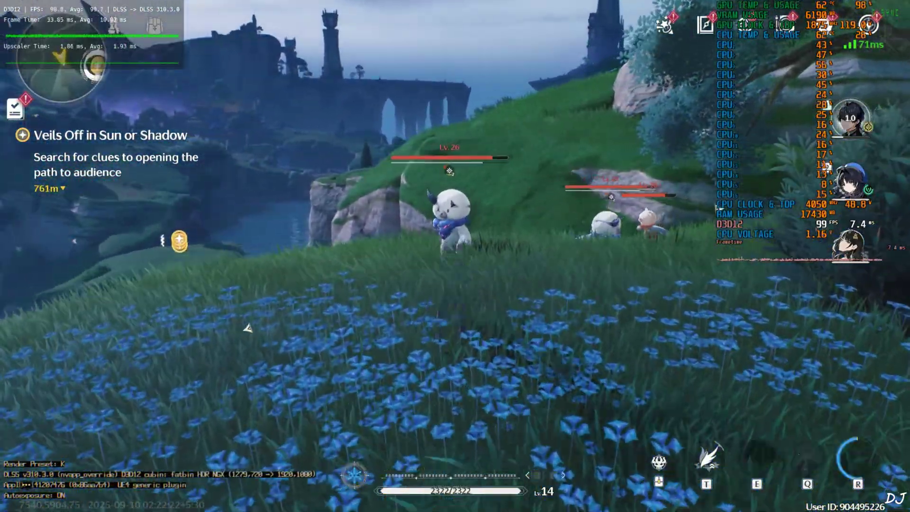
click(456, 256)
key(w)
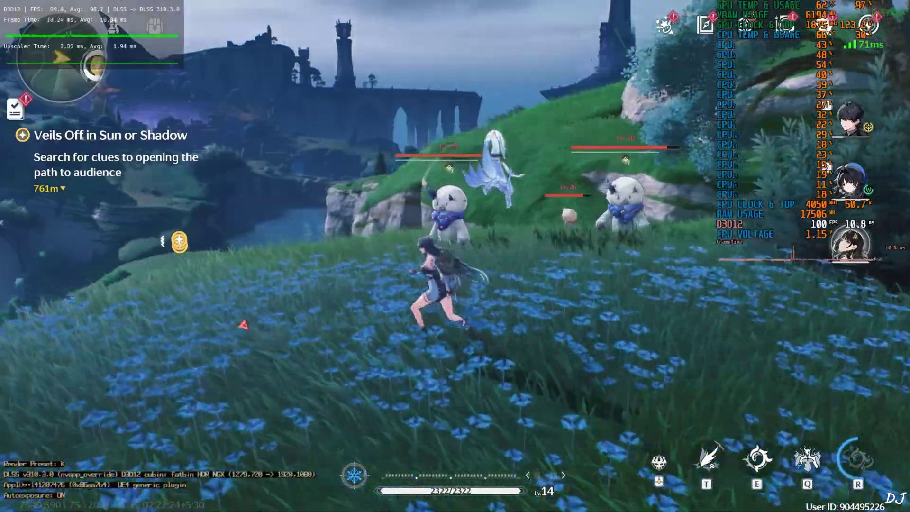
key(q)
key(w)
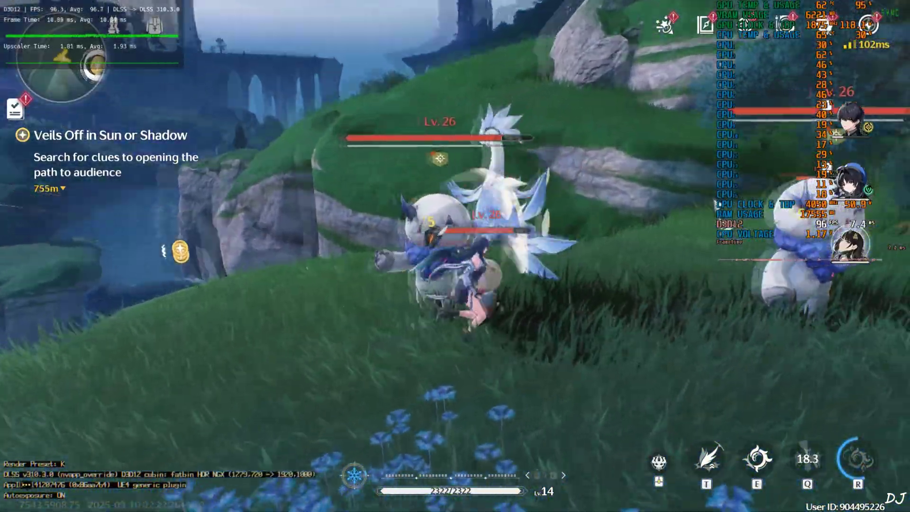
- Retreat from the fight and run past the ruined stone wall to the bushes behind it
key(shift)
key(w)
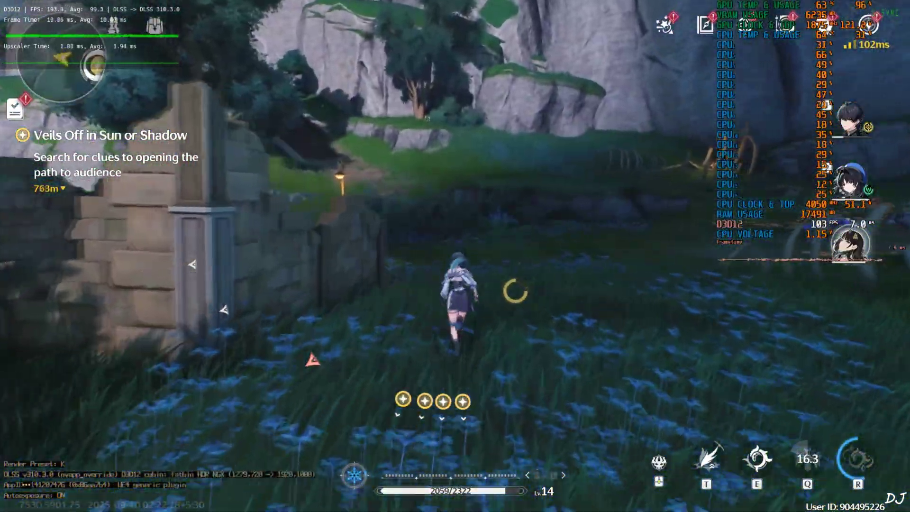
key(w)
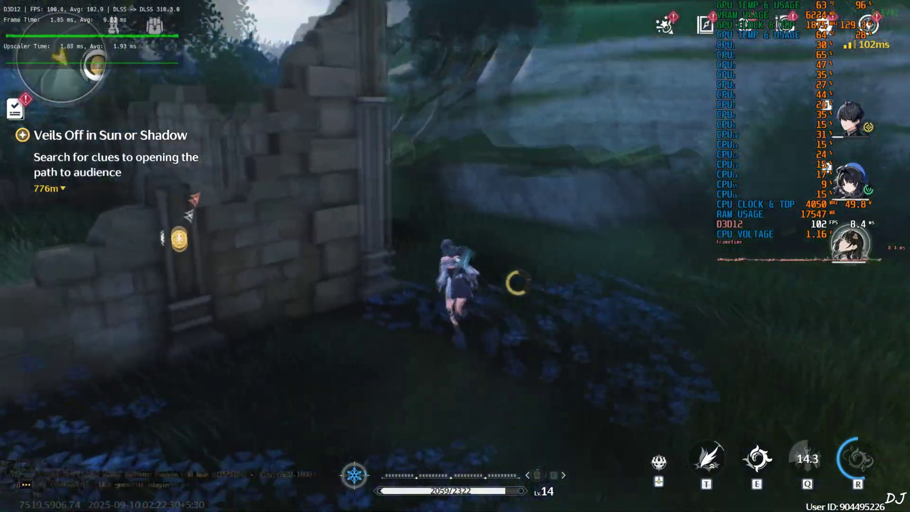
key(w)
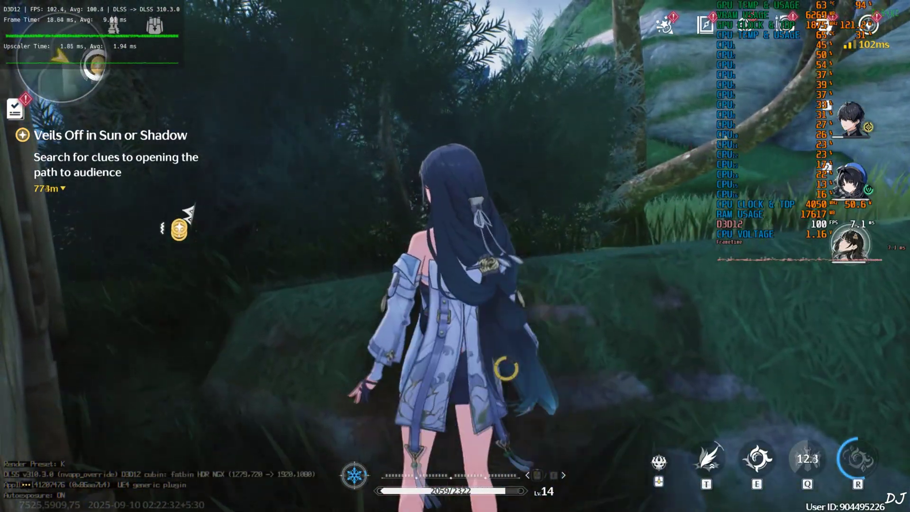
- Bring up the OptiScaler menu and review the FG Source options, keeping DLSSG via Streamline selected
key(Insert)
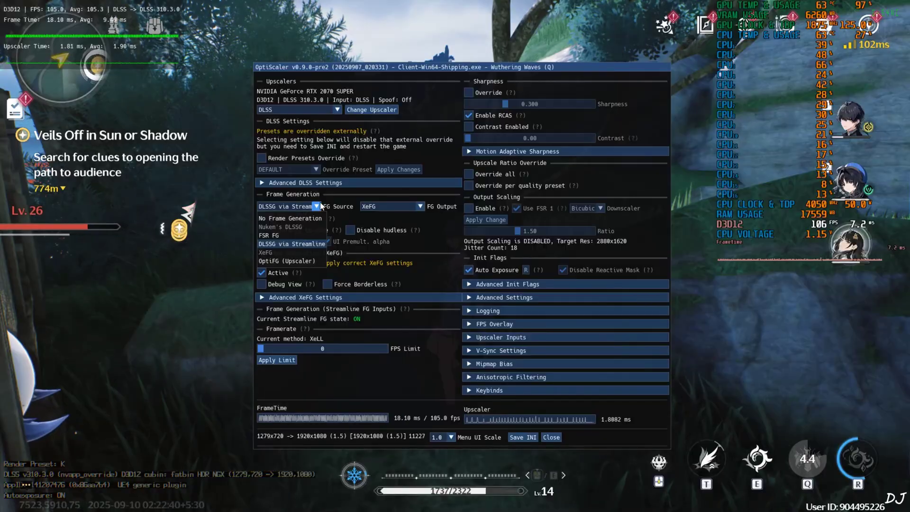
click(376, 187)
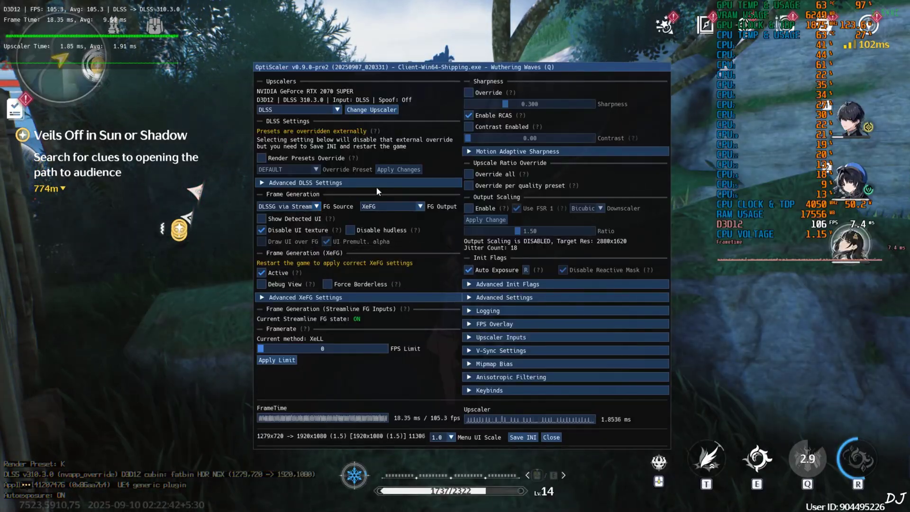
- Set the frame generation output to FSR FG, save the INI and close the OptiScaler menu
click(418, 207)
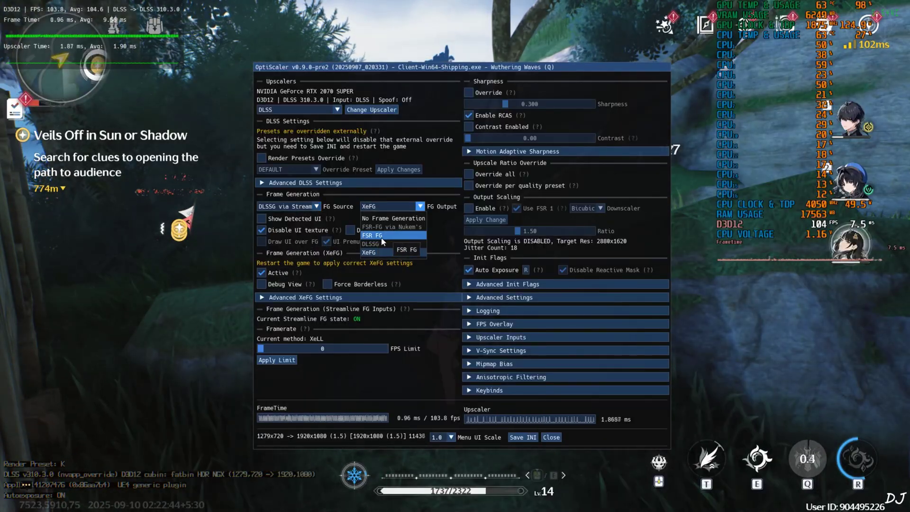
click(382, 236)
click(523, 440)
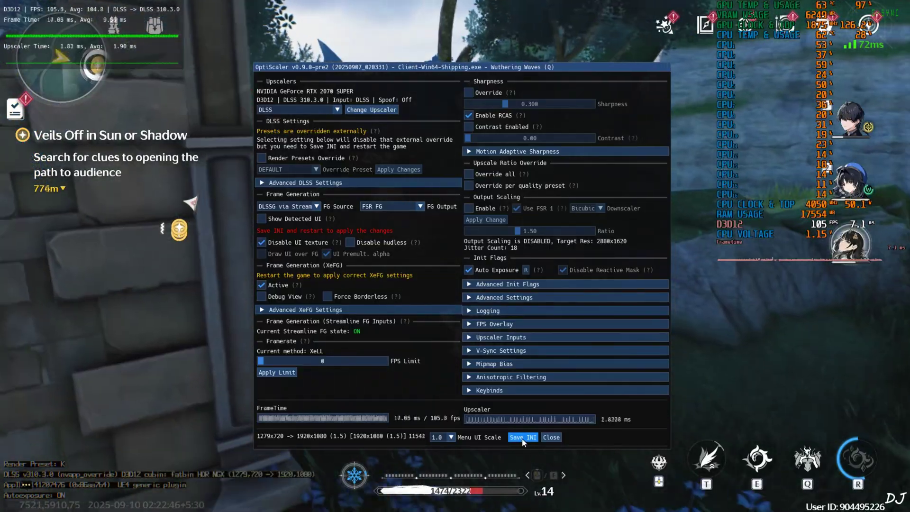
click(551, 438)
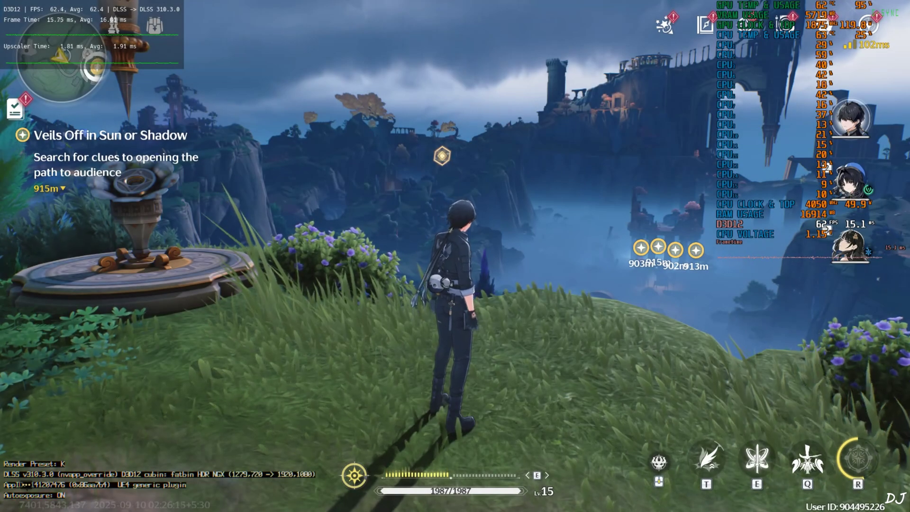
- Bring up the OptiScaler menu and enable Allow Async and Debug View for FSR FG
key(Insert)
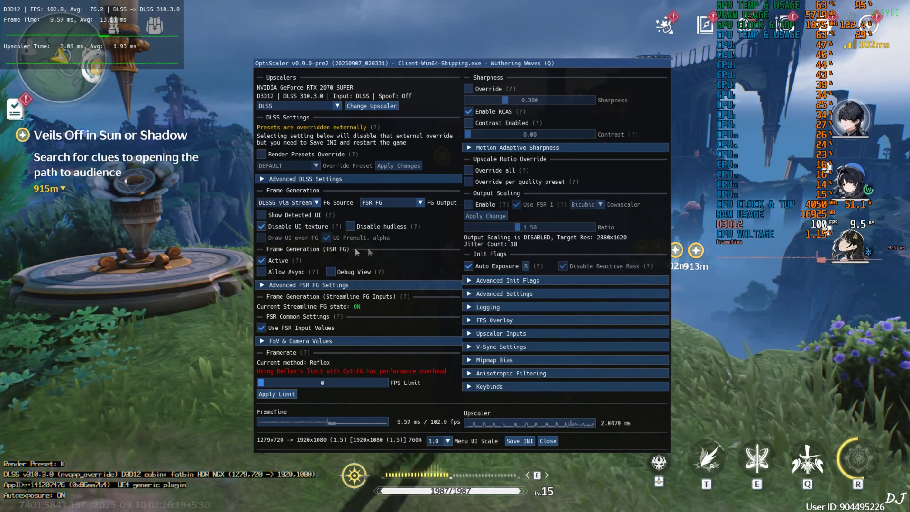
click(266, 273)
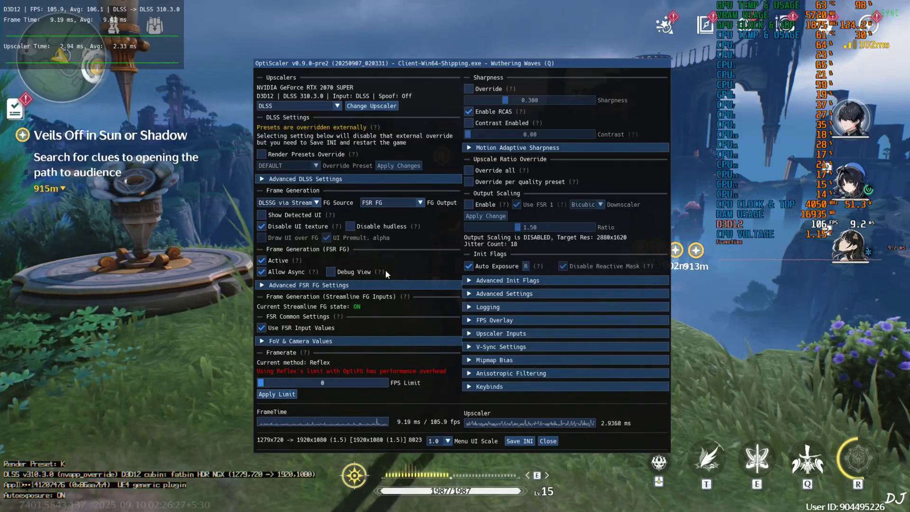
click(333, 272)
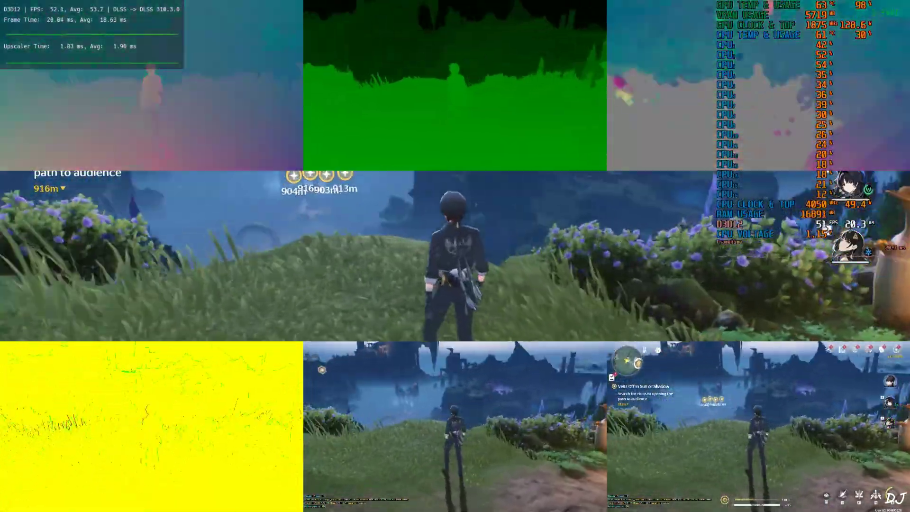
- Run the character back and forth across the grassy clearing to examine the FSR FG debug view in motion
key(s)
key(a)
key(w)
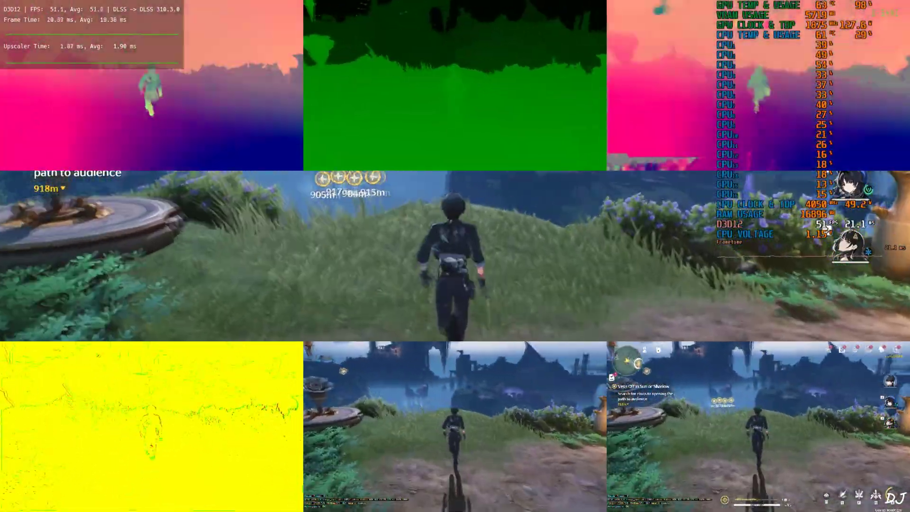
key(d)
key(s)
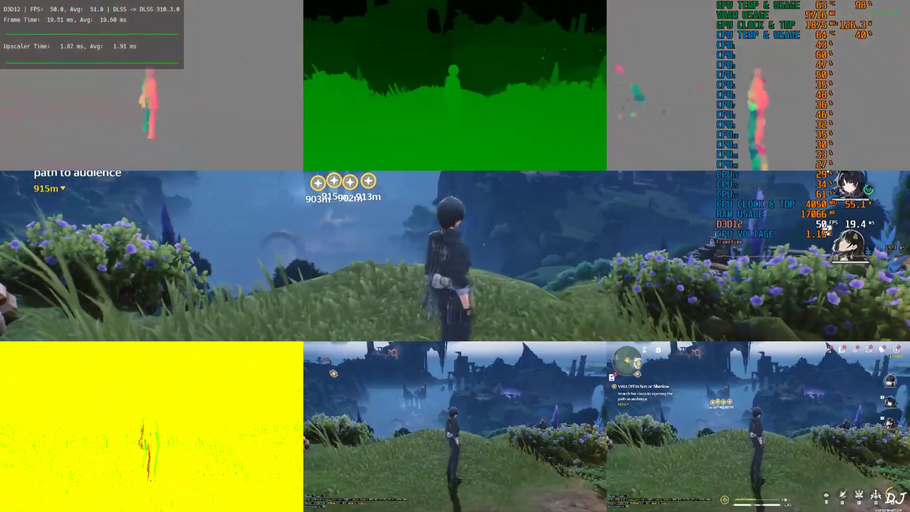
key(d)
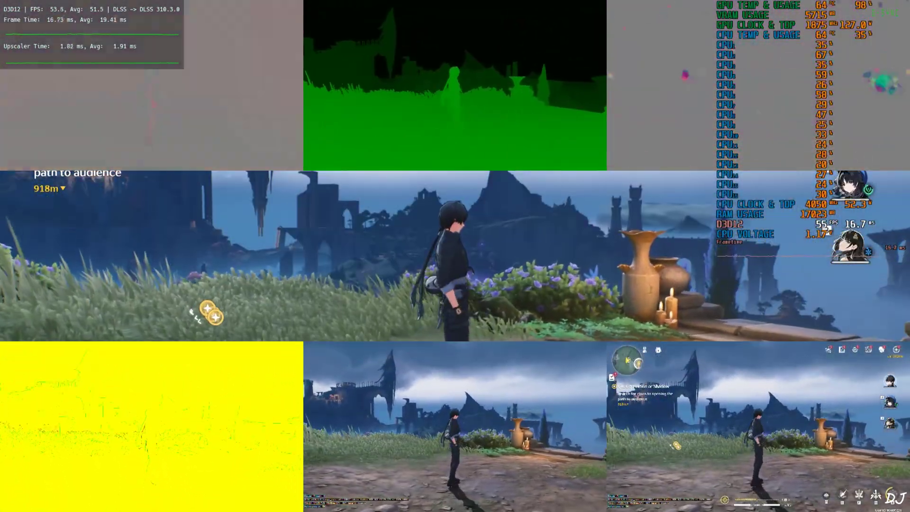
key(w)
key(w)
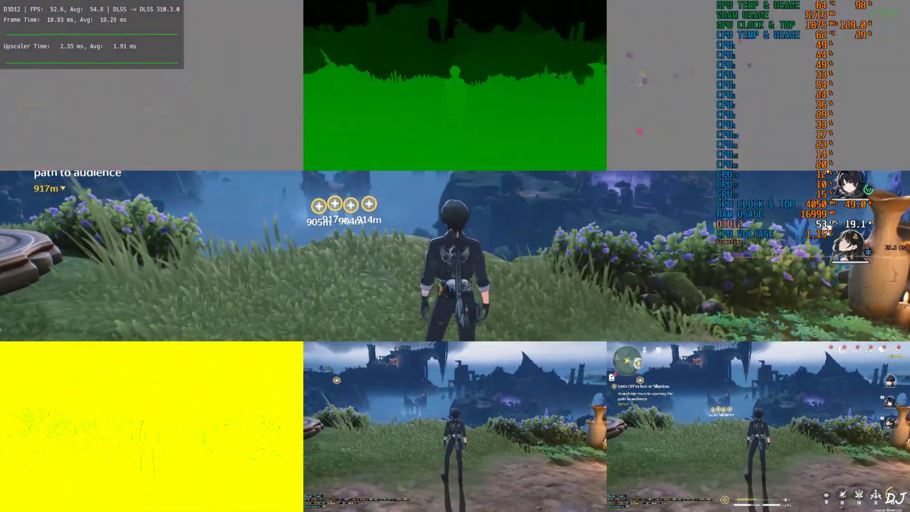
- Turn off the FSR FG Debug View, save the INI and close the OptiScaler menu
key(Insert)
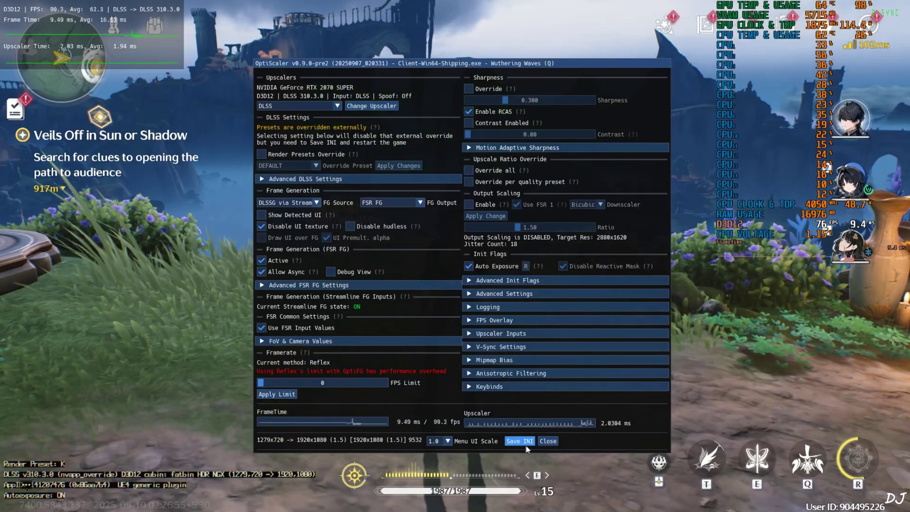
click(549, 441)
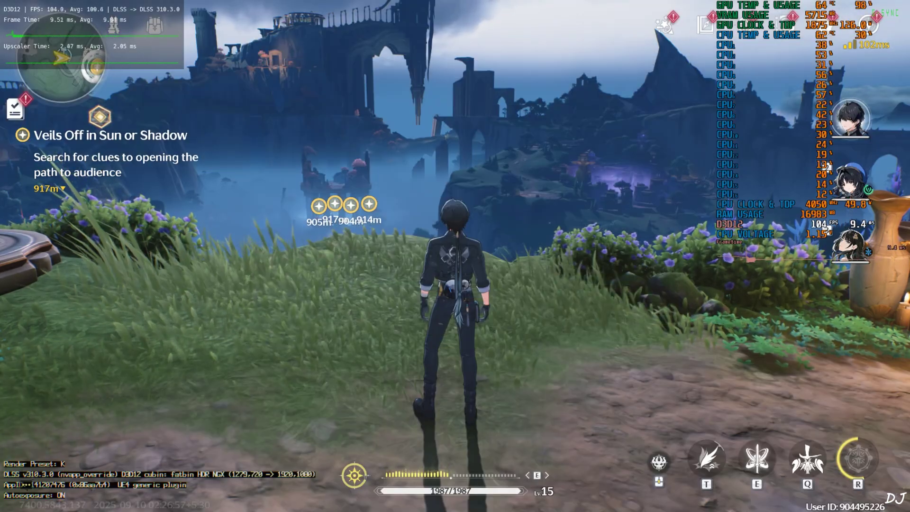
- Run around the clearing between the stone pedestal, the purple flowers and the clay pots to test FSR frame generation
key(w)
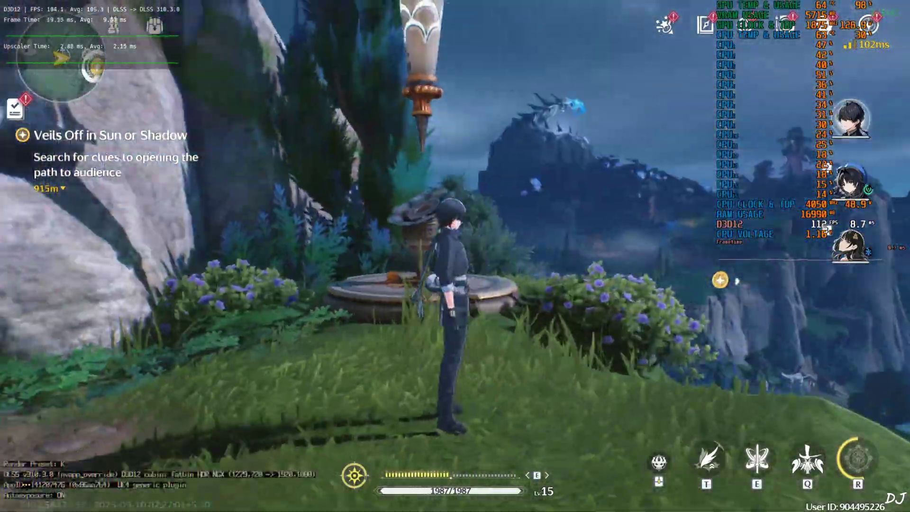
key(d)
key(w)
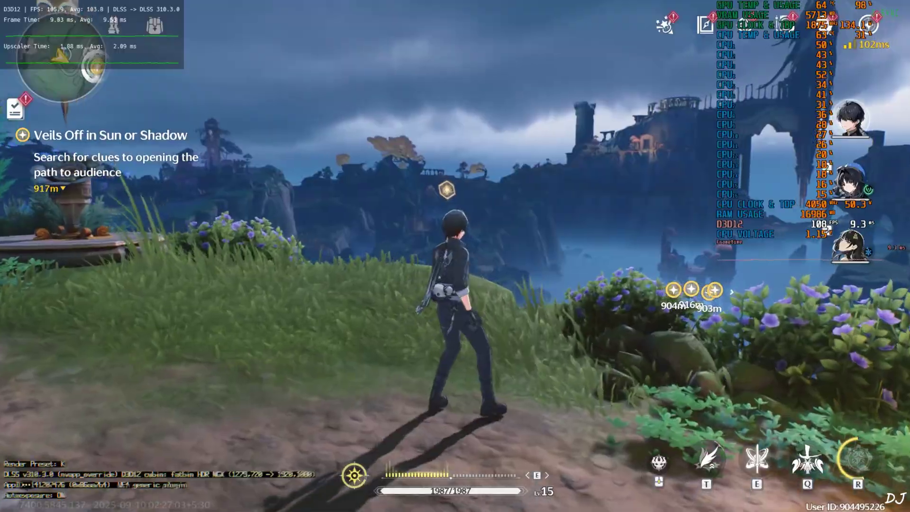
key(a)
key(s)
key(a)
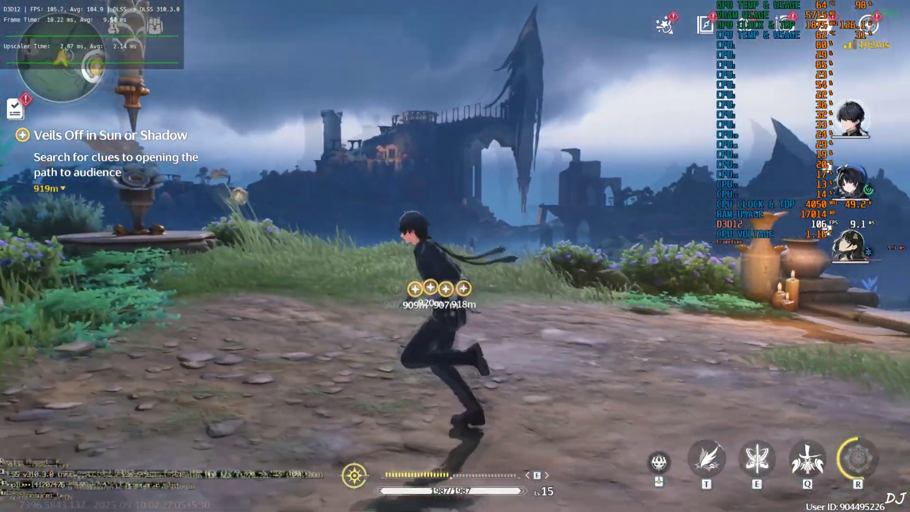
key(w)
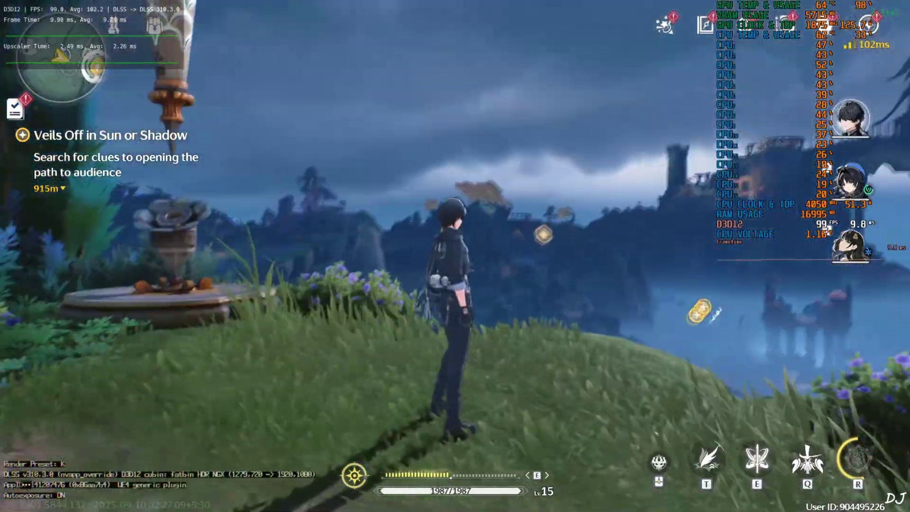
- Leave the grassy cliff edge and glide over the water toward the broken wooden structures
key(w)
key(t)
key(space)
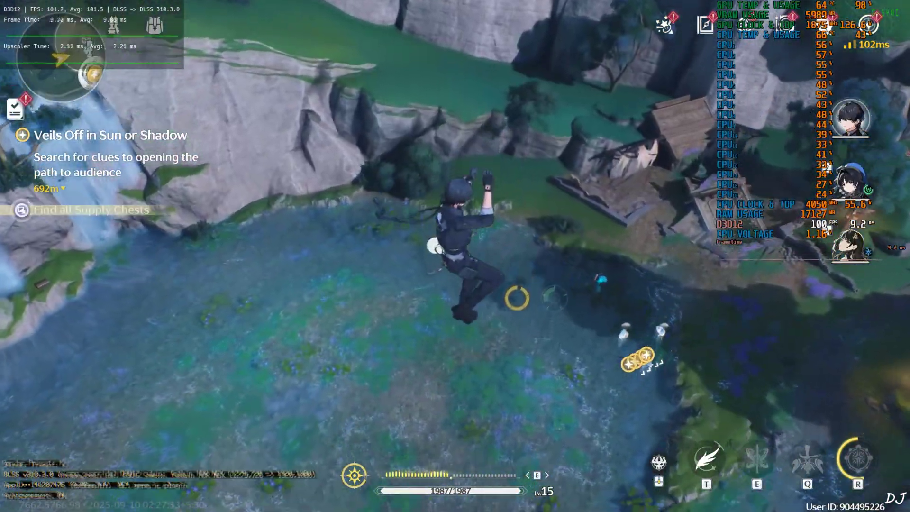
key(space)
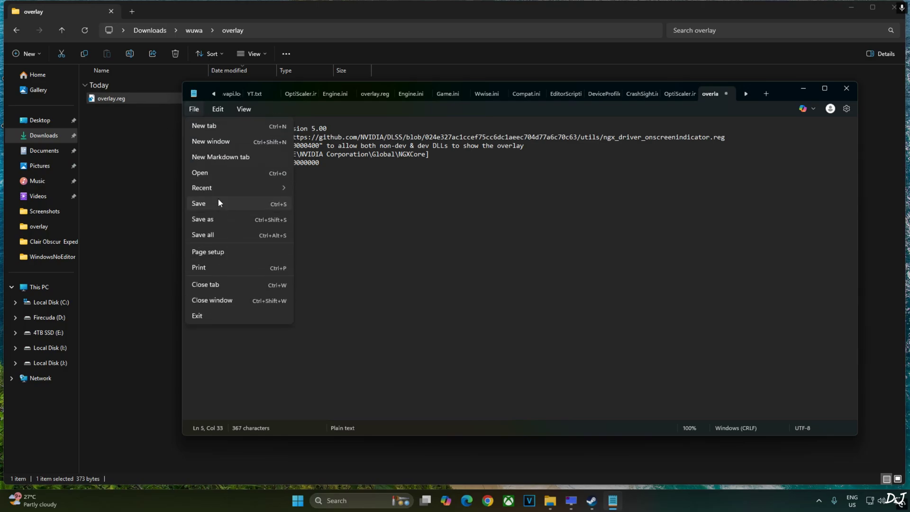
- Switch to the desktop, save and close the edited overlay.reg in Notepad, and merge it into the Windows registry
click(847, 88)
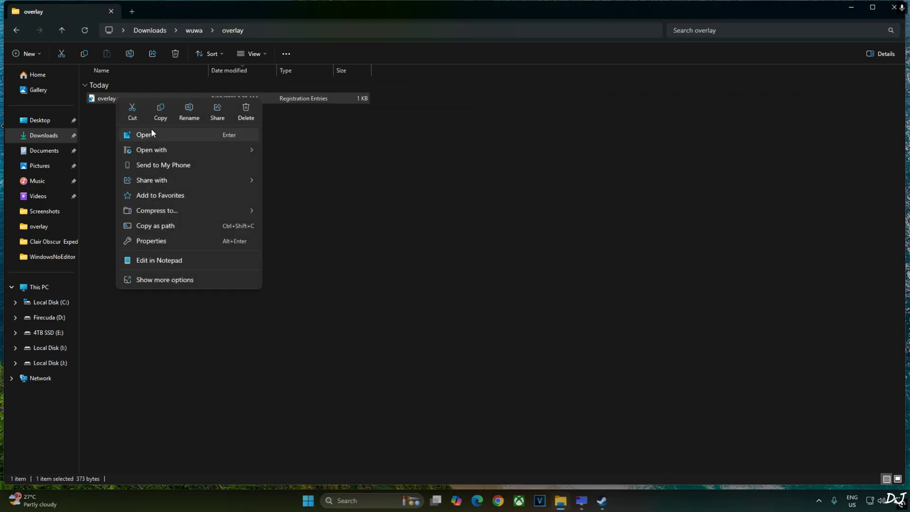
click(144, 135)
click(476, 323)
click(526, 258)
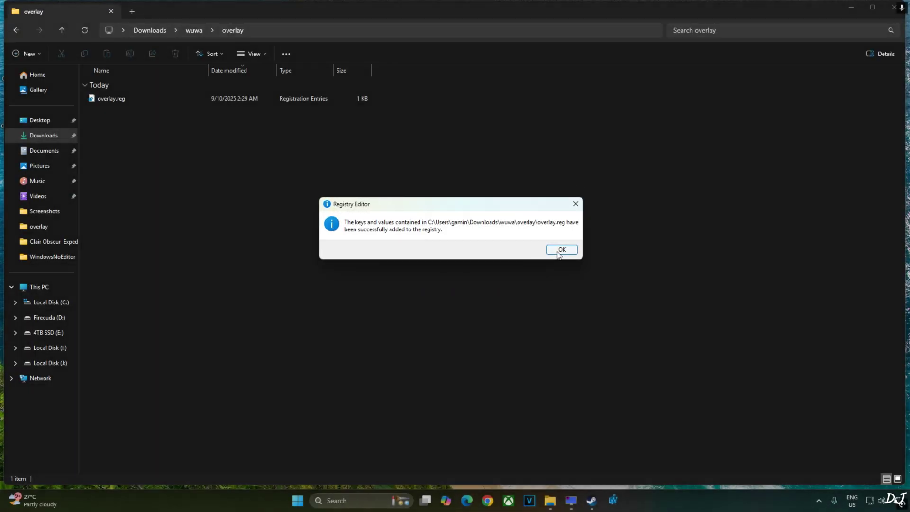
click(560, 251)
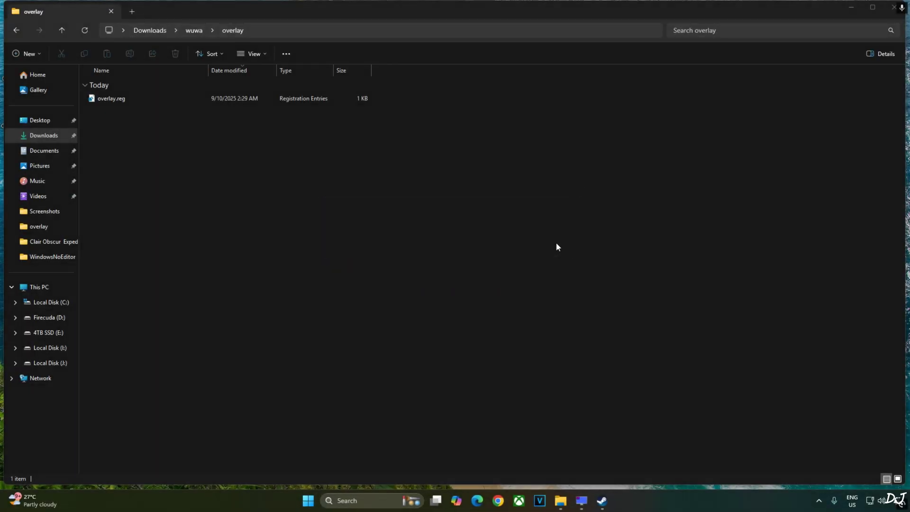